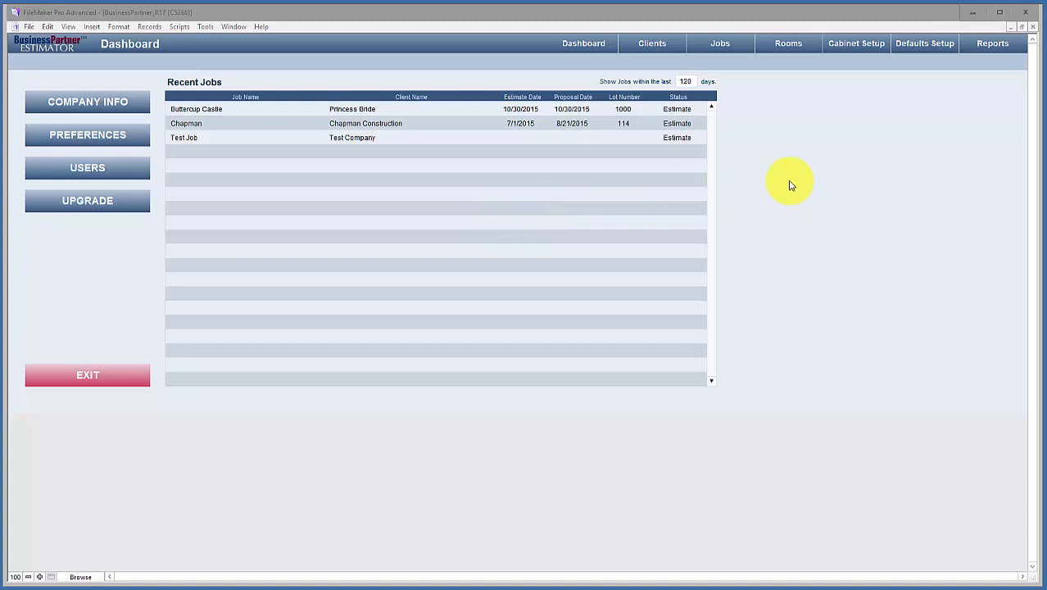
Step: Open the door and drawer setup list and clear its search filters to list all records
{"action": "left_click", "coordinate": [854, 49]}
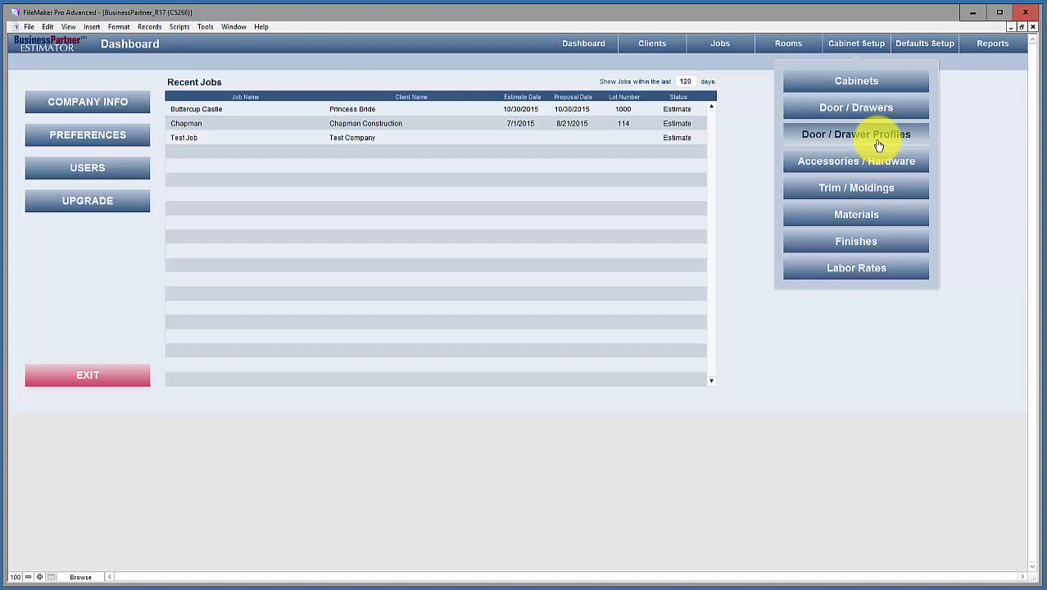
{"action": "left_click", "coordinate": [876, 107]}
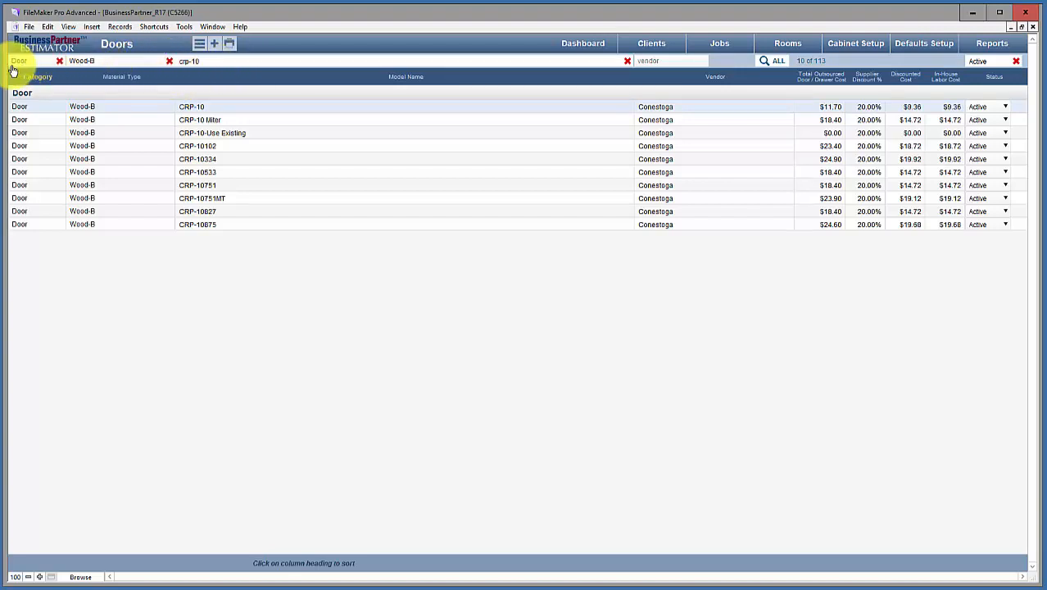
{"action": "left_click", "coordinate": [59, 61]}
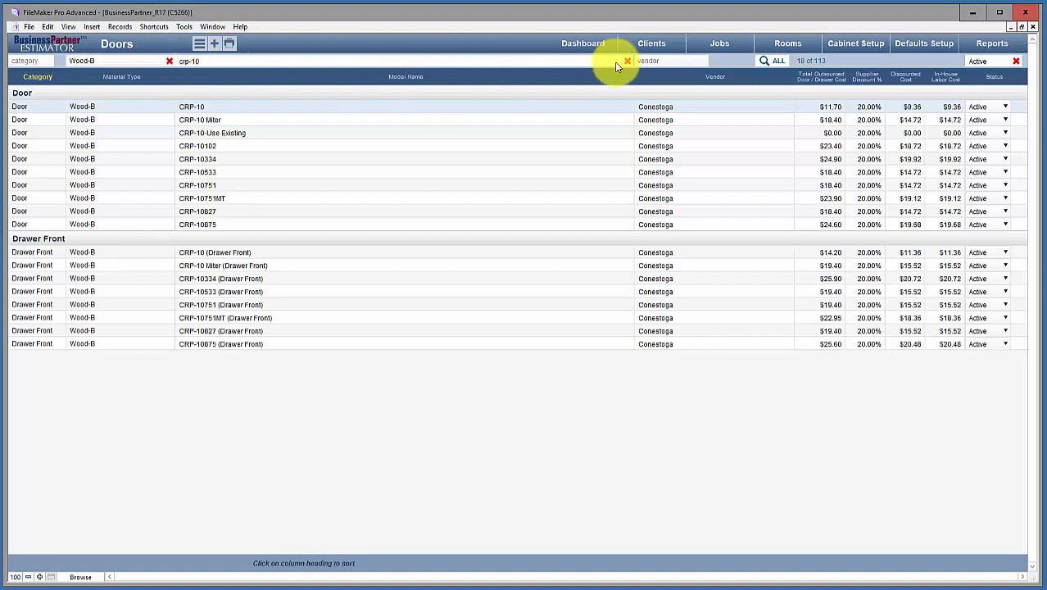
{"action": "left_click", "coordinate": [777, 62]}
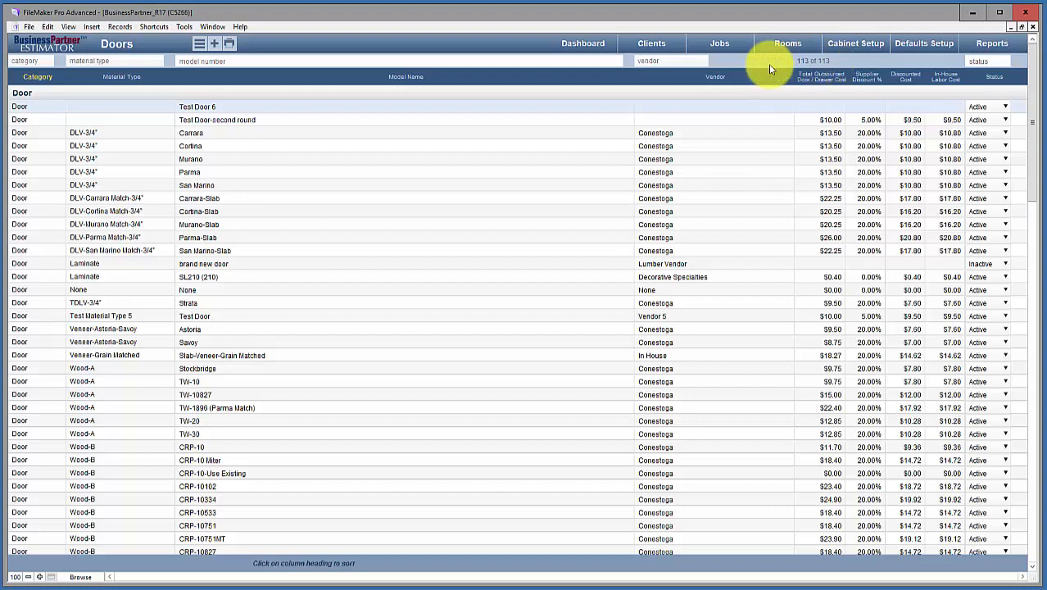
Step: Filter the list to category Door, material type Wood-B and vendor Conestoga
{"action": "left_click", "coordinate": [28, 64]}
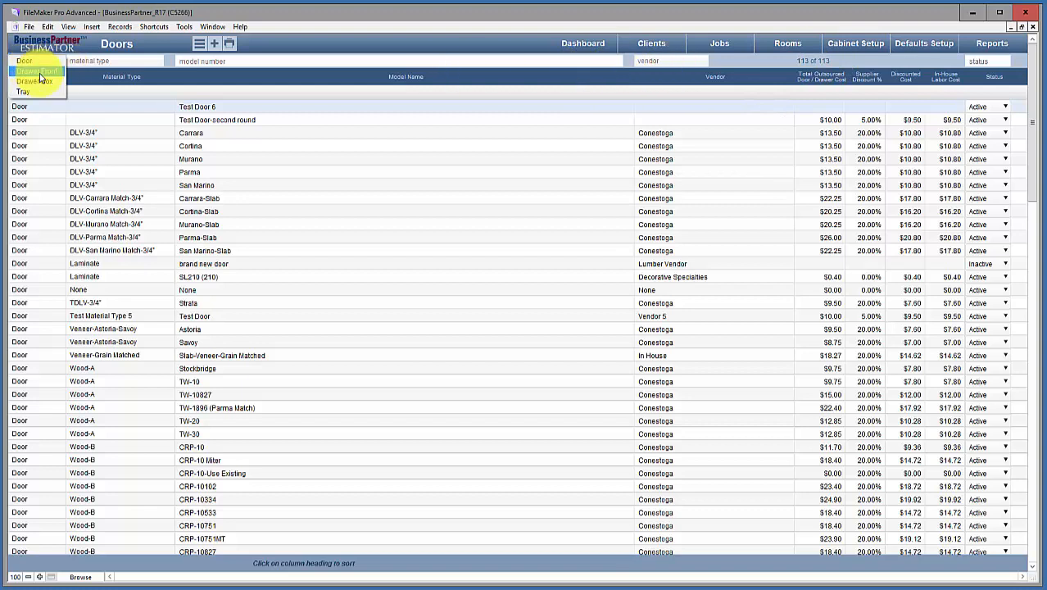
{"action": "left_click", "coordinate": [27, 63]}
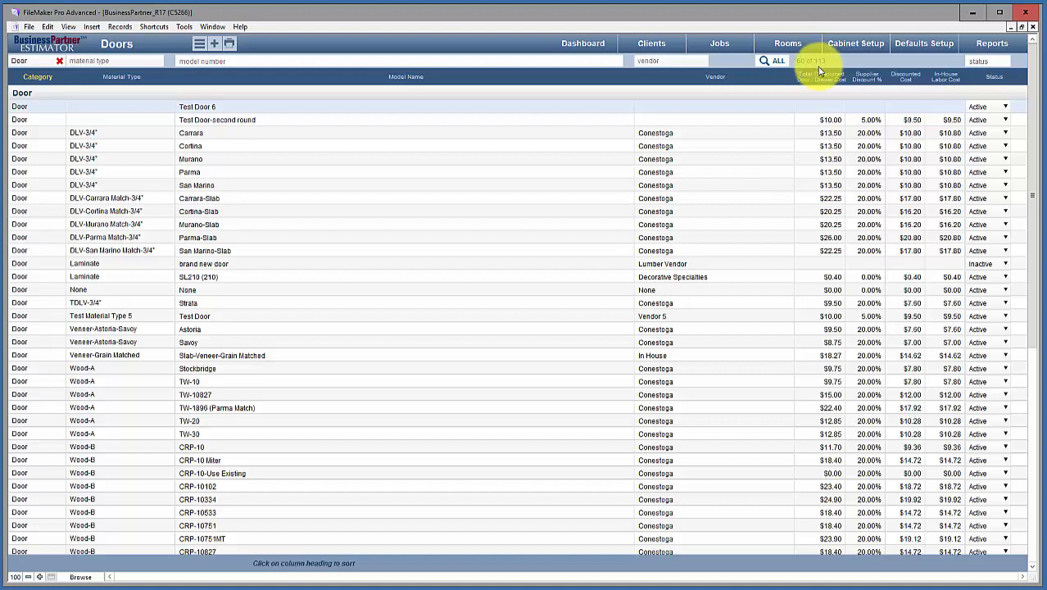
{"action": "left_click", "coordinate": [113, 62]}
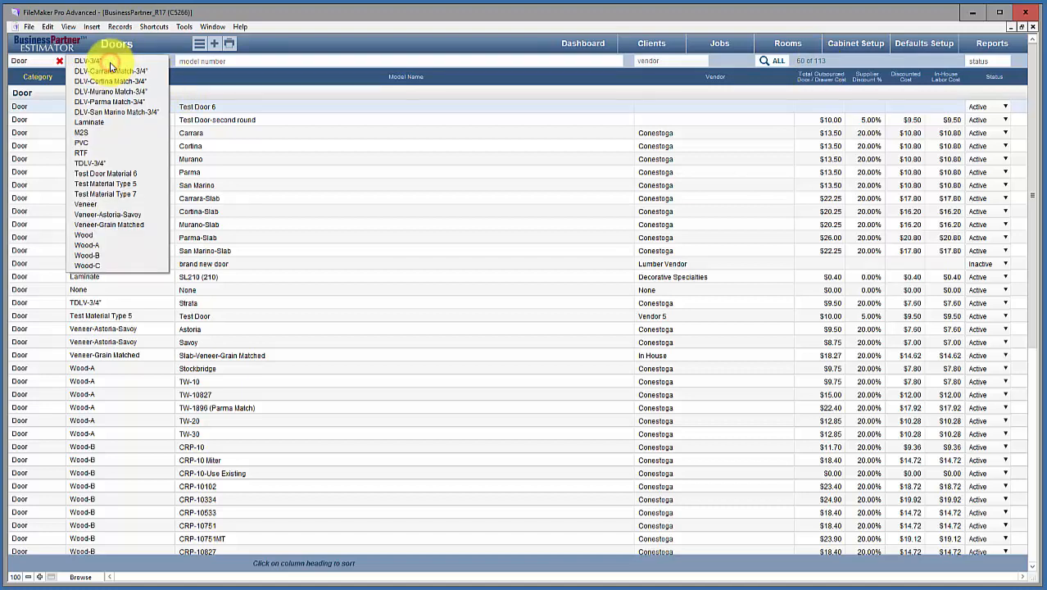
{"action": "left_click", "coordinate": [84, 255]}
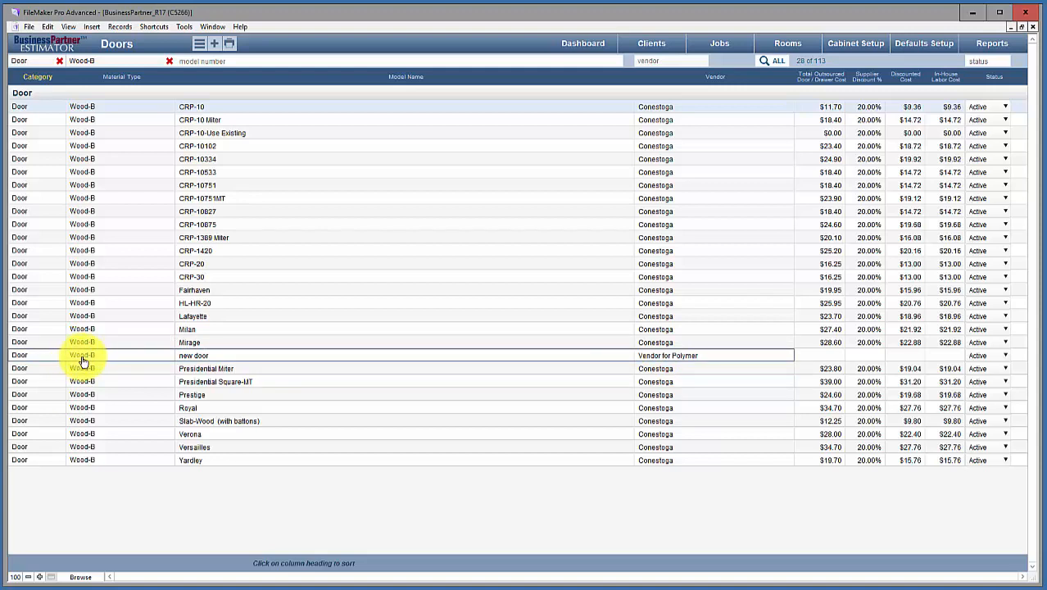
{"action": "left_click", "coordinate": [660, 61]}
{"action": "left_click", "coordinate": [661, 62]}
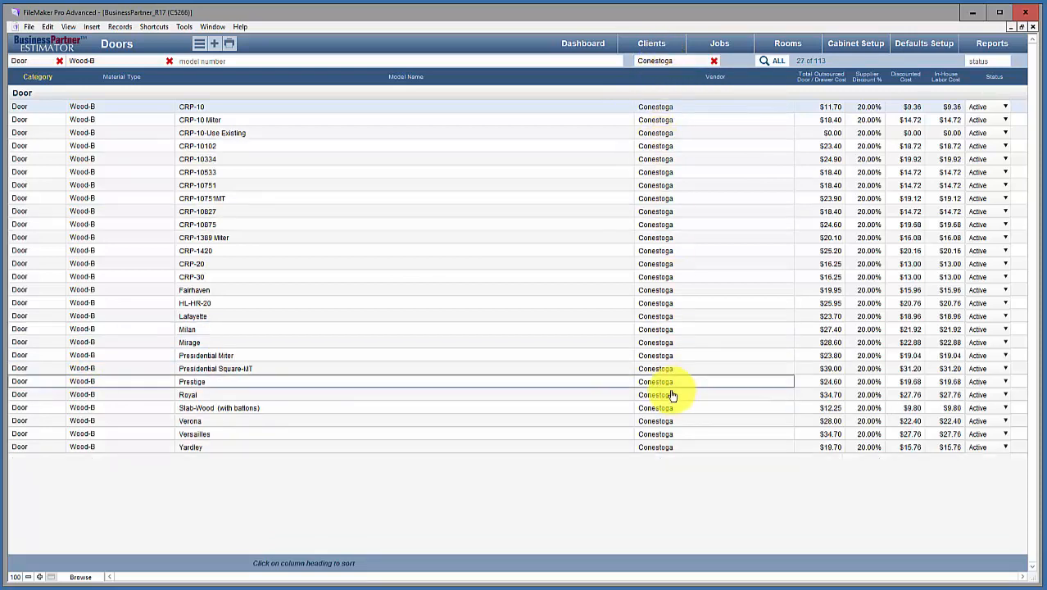
Step: Narrow the list by model number crp-10 and open the CRP-10 door record
{"action": "left_click", "coordinate": [183, 62]}
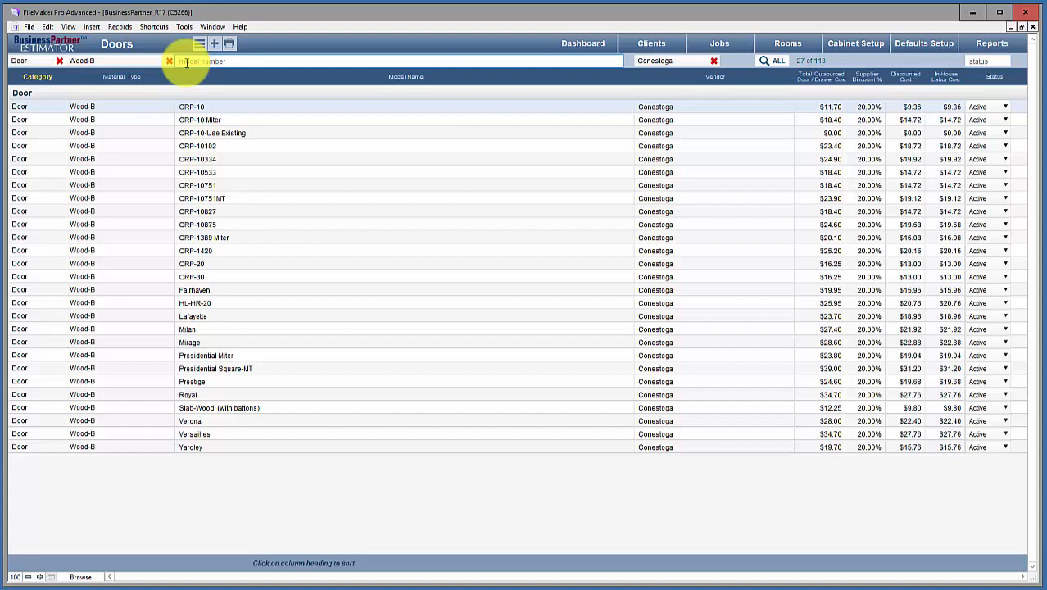
{"action": "type", "text": "cr"}
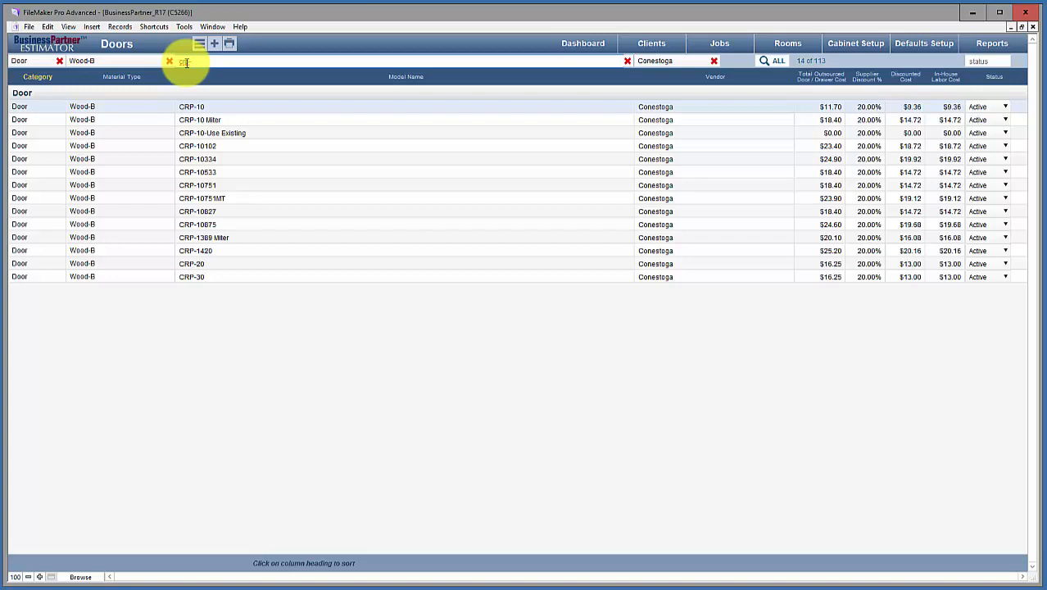
{"action": "type", "text": "1"}
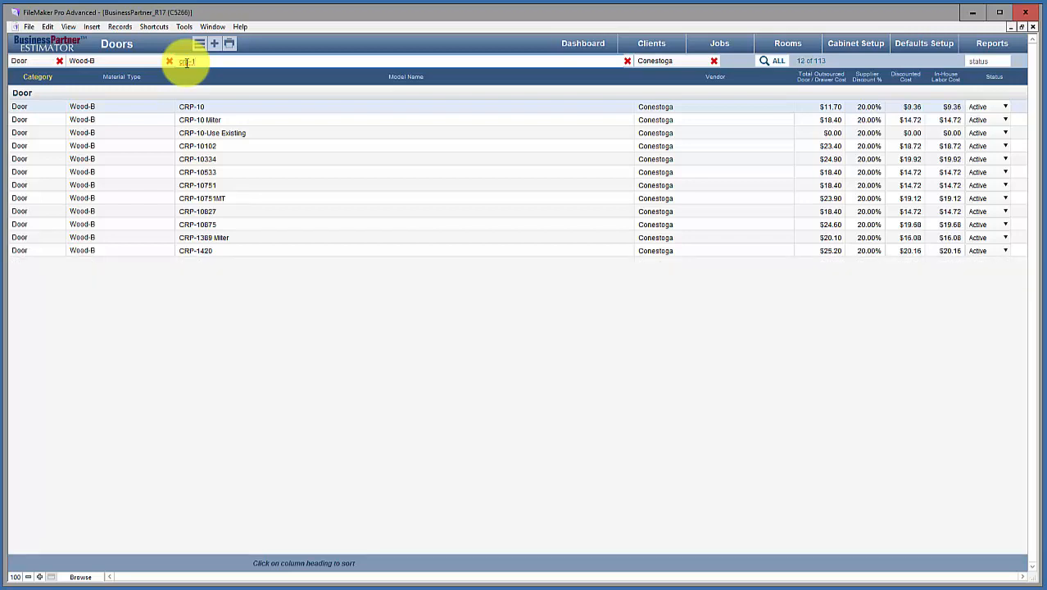
{"action": "type", "text": "0"}
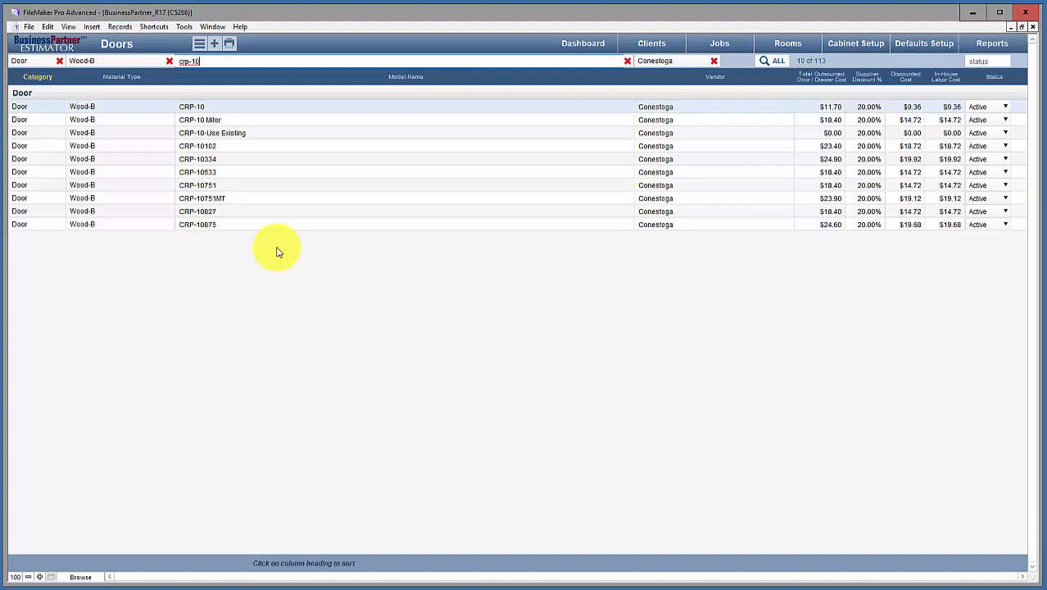
{"action": "type", "text": "7"}
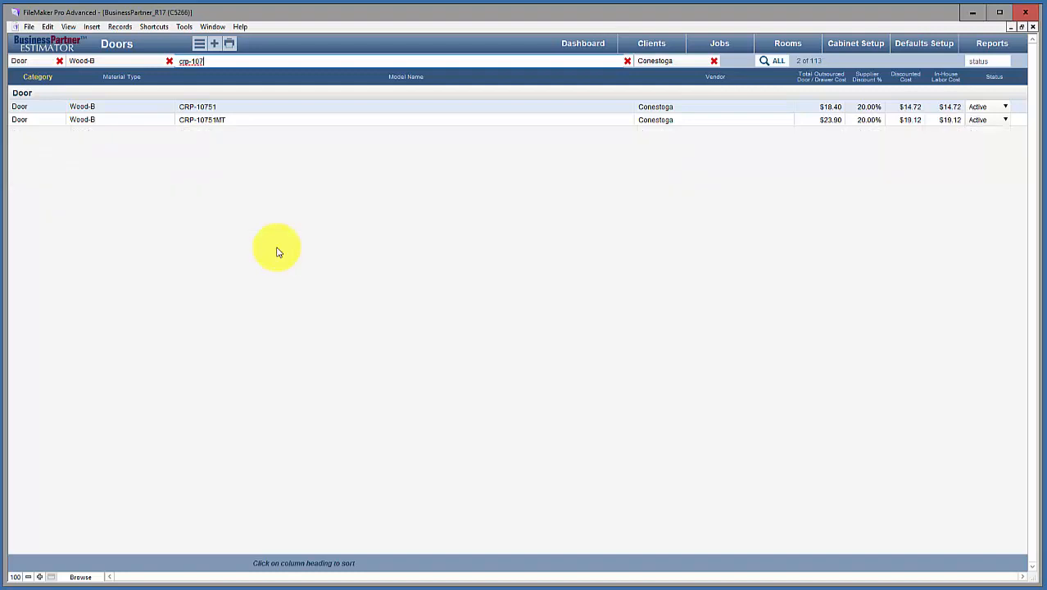
{"action": "key", "text": "BackSpace"}
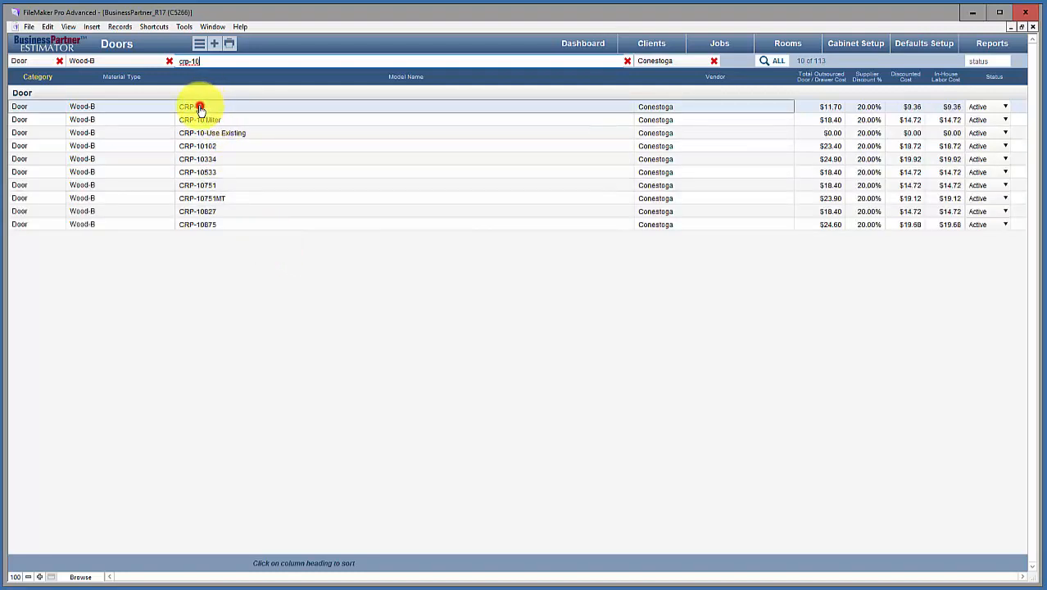
{"action": "left_click", "coordinate": [199, 108]}
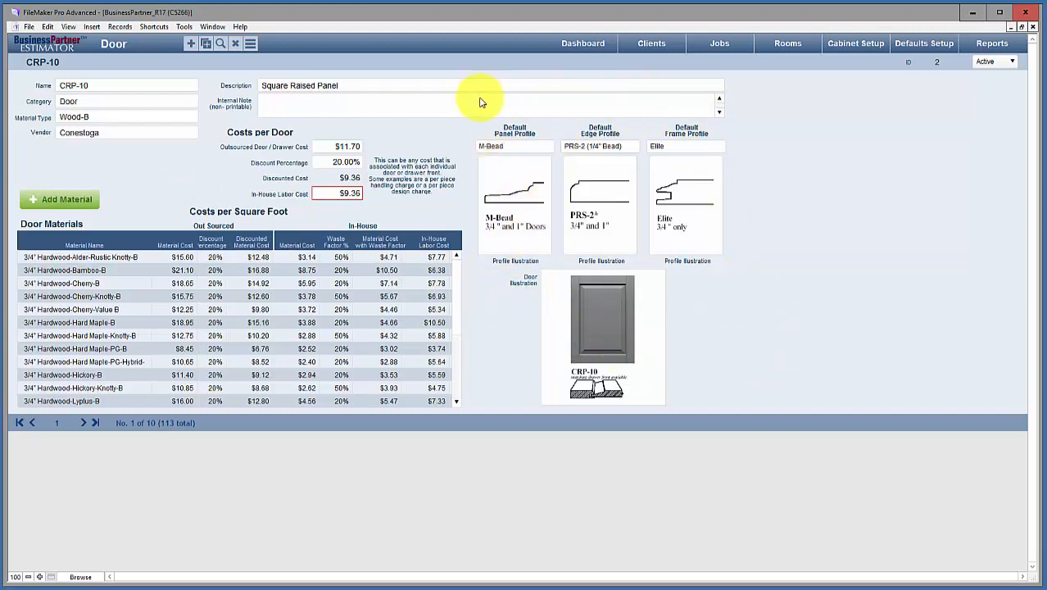
Step: Look through the available default panel profiles for the CRP-10 door without changing the selection
{"action": "left_click", "coordinate": [527, 148]}
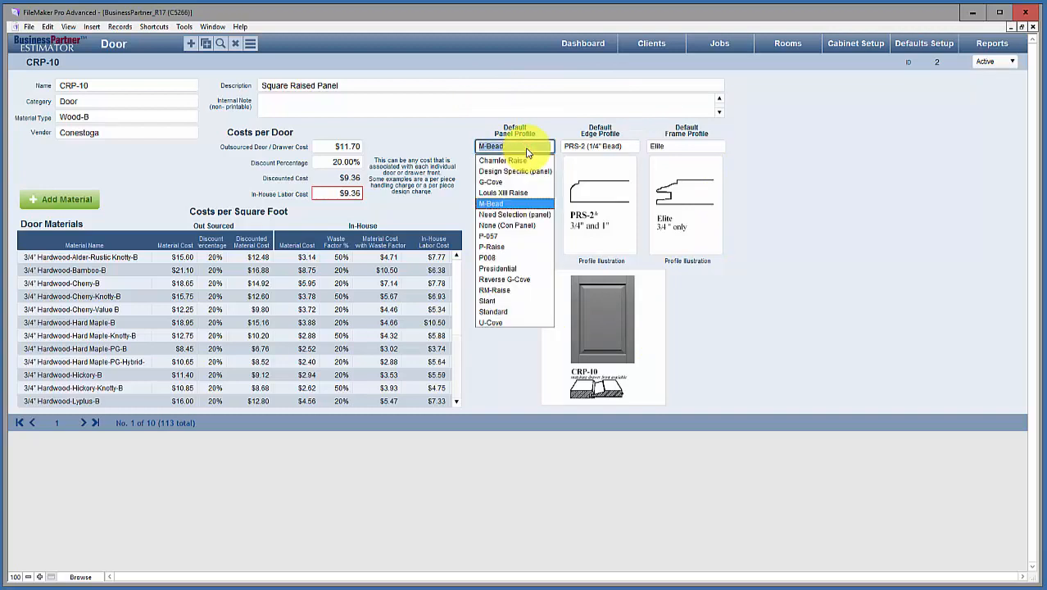
{"action": "left_click", "coordinate": [545, 124]}
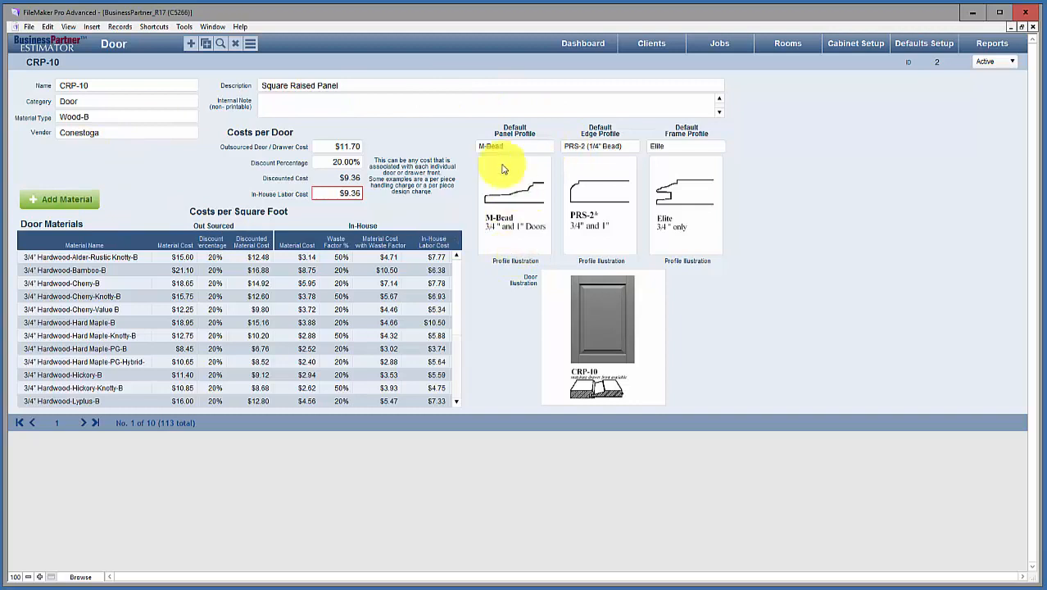
{"action": "left_click", "coordinate": [531, 146]}
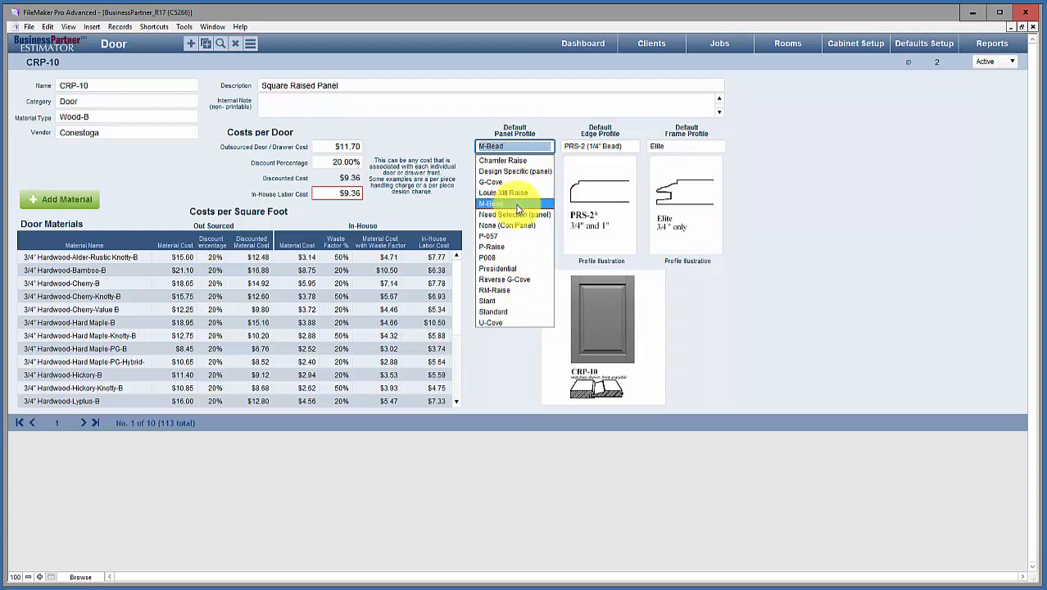
{"action": "left_click", "coordinate": [416, 122]}
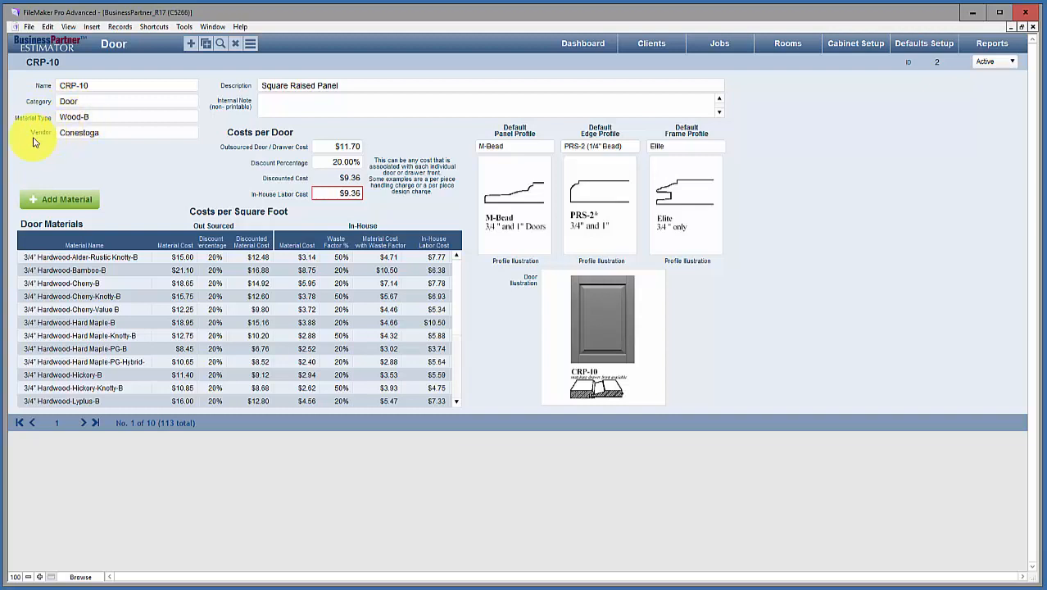
Step: Change the CRP-10 door's vendor to Decorative Specialties and its material type to DLV-Parma Match-3/4"
{"action": "left_click", "coordinate": [107, 138]}
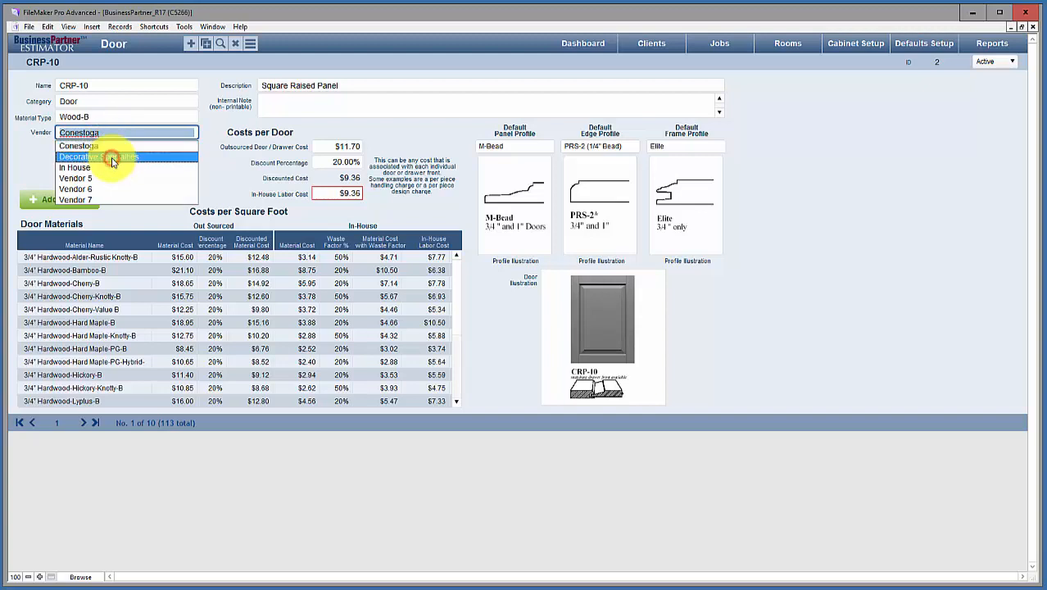
{"action": "left_click", "coordinate": [113, 156]}
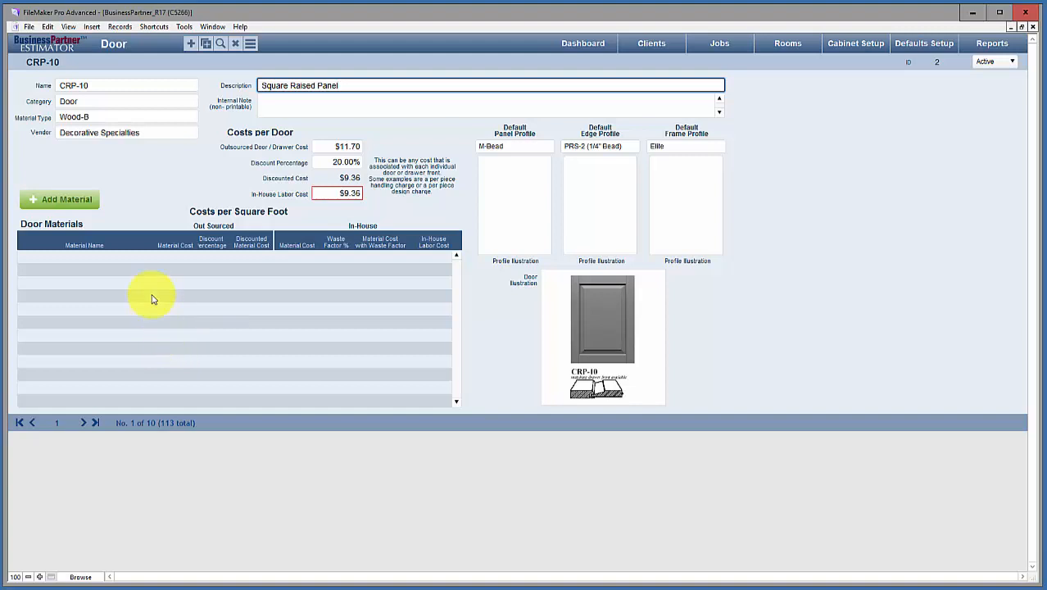
{"action": "left_click", "coordinate": [100, 117]}
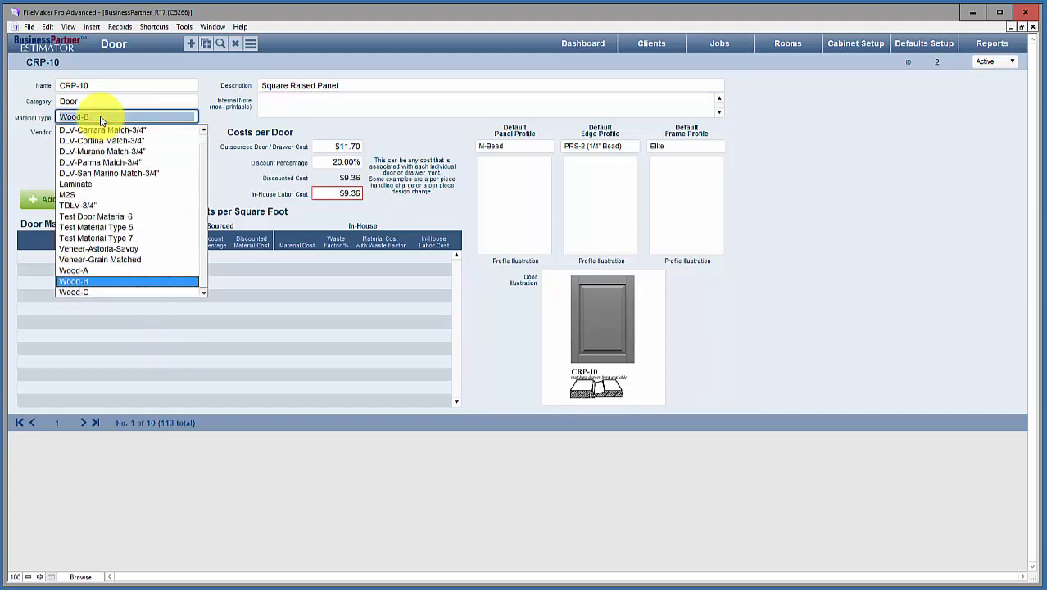
{"action": "left_click", "coordinate": [95, 162]}
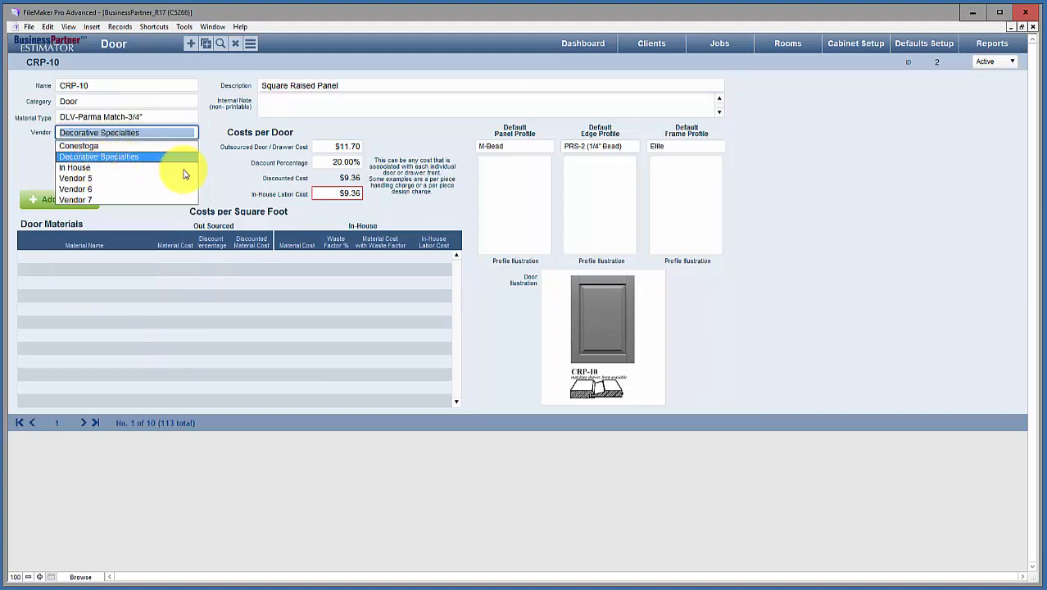
{"action": "left_click", "coordinate": [222, 175]}
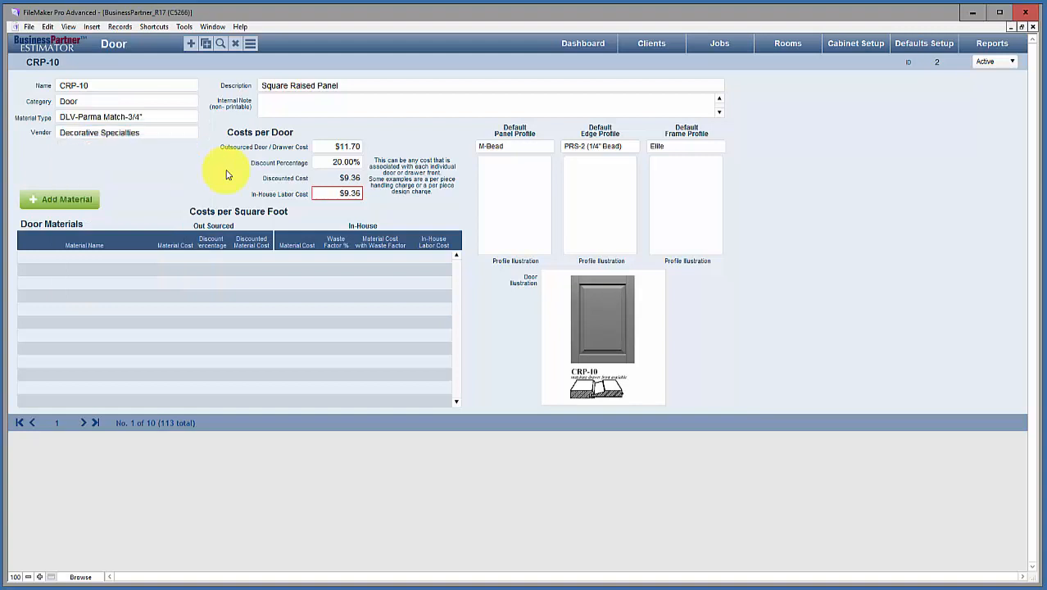
Step: Set the CRP-10 door's material type back to Wood-B and its vendor back to Conestoga
{"action": "left_click", "coordinate": [92, 120]}
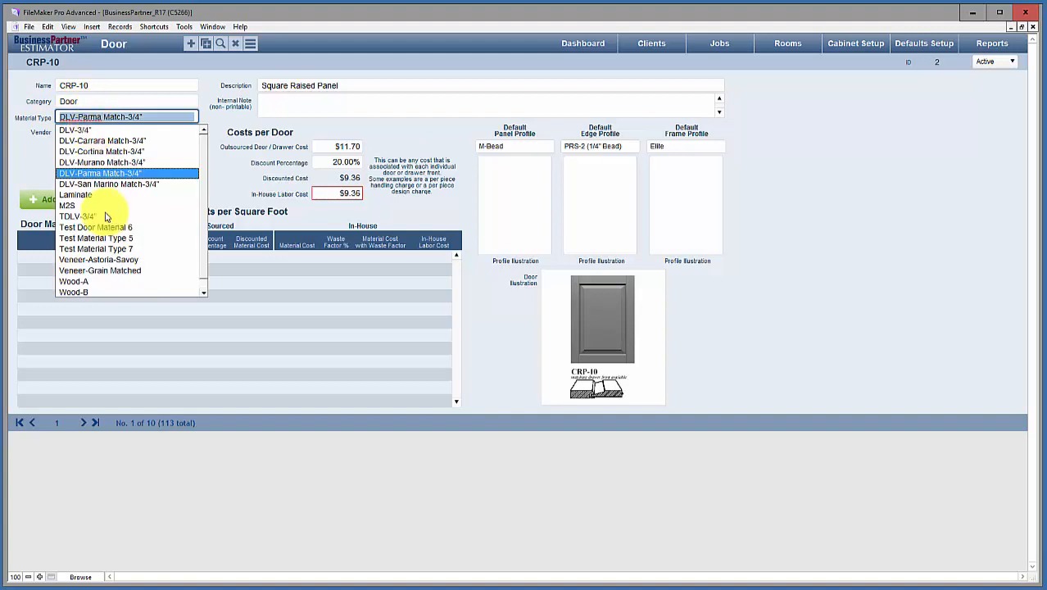
{"action": "left_click", "coordinate": [72, 291]}
{"action": "left_click", "coordinate": [82, 133]}
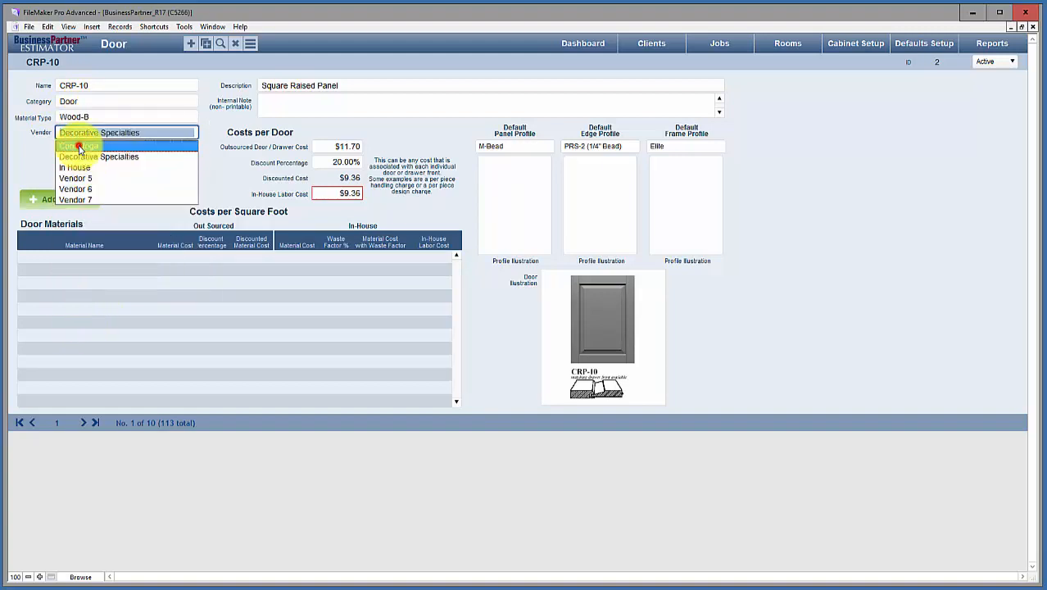
{"action": "left_click", "coordinate": [79, 146]}
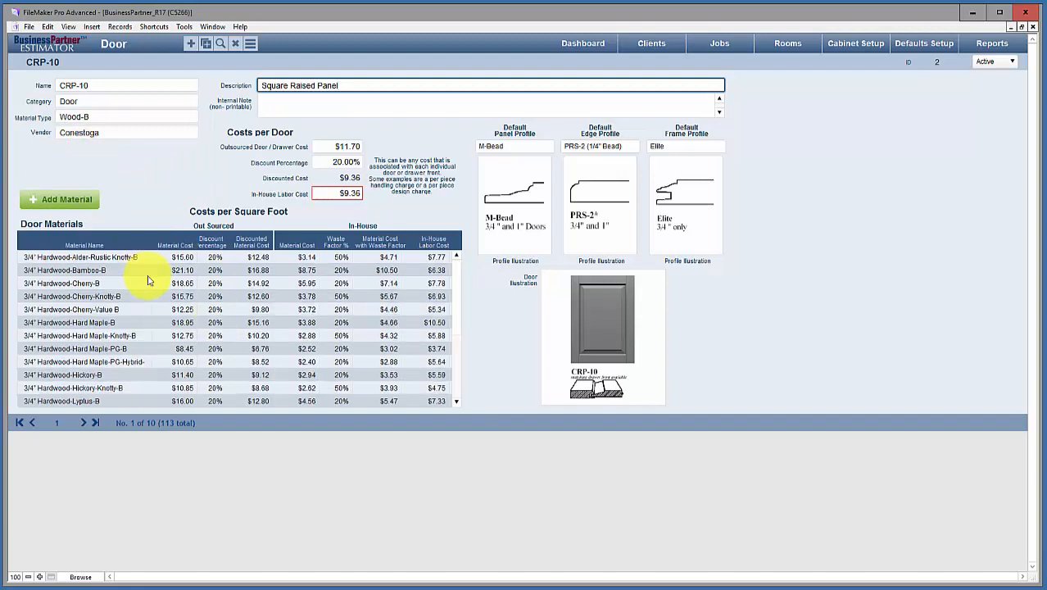
{"action": "left_click", "coordinate": [106, 121]}
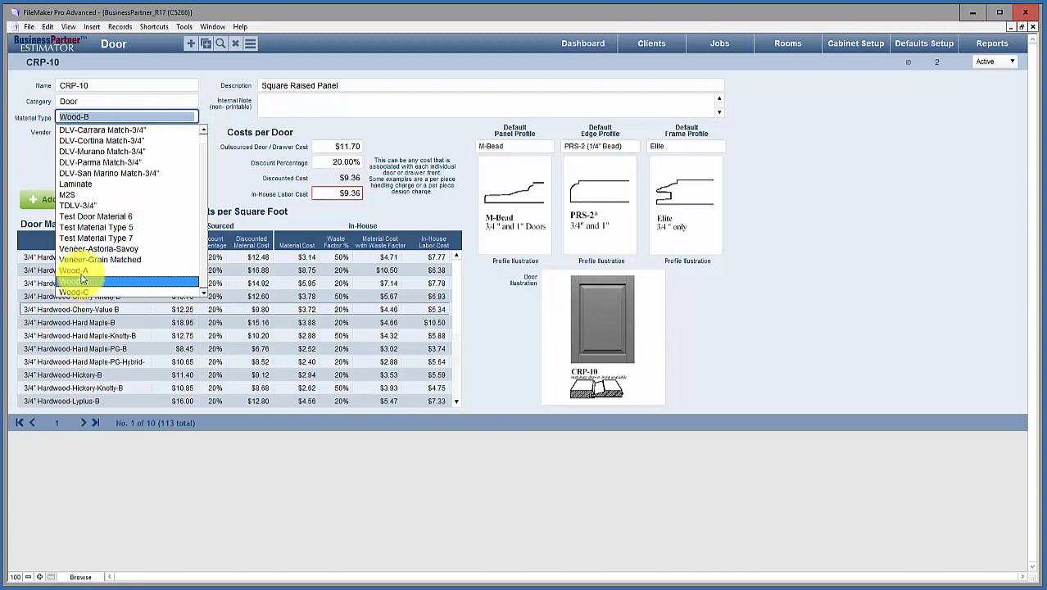
{"action": "left_click", "coordinate": [226, 183]}
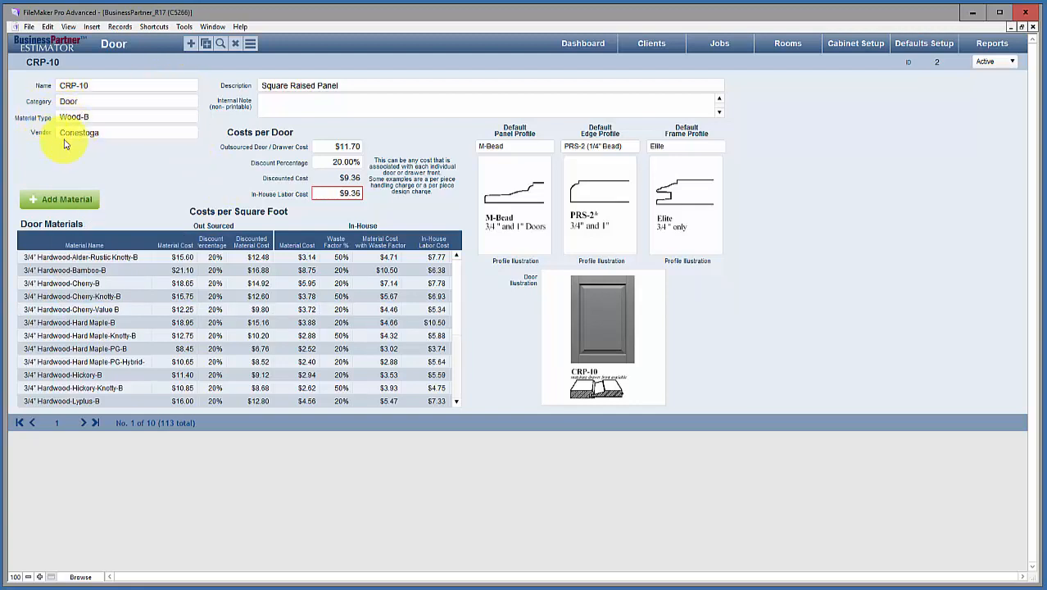
Step: Open the 3/4" Hardwood-Cherry-B material, look through the door models using it, and return to the CRP-10 door
{"action": "left_click", "coordinate": [96, 283]}
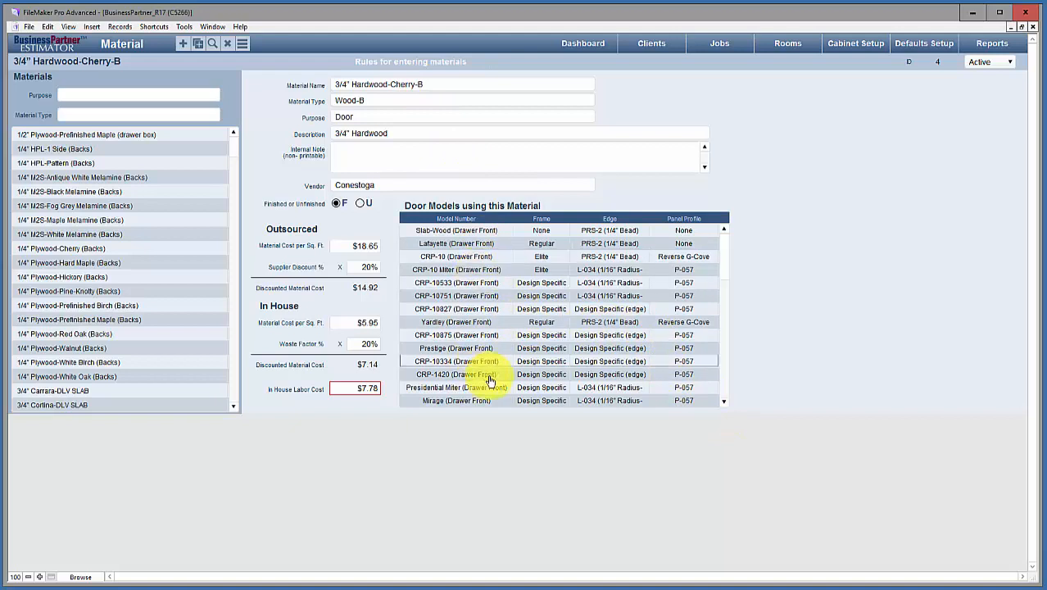
{"action": "left_click", "coordinate": [723, 401]}
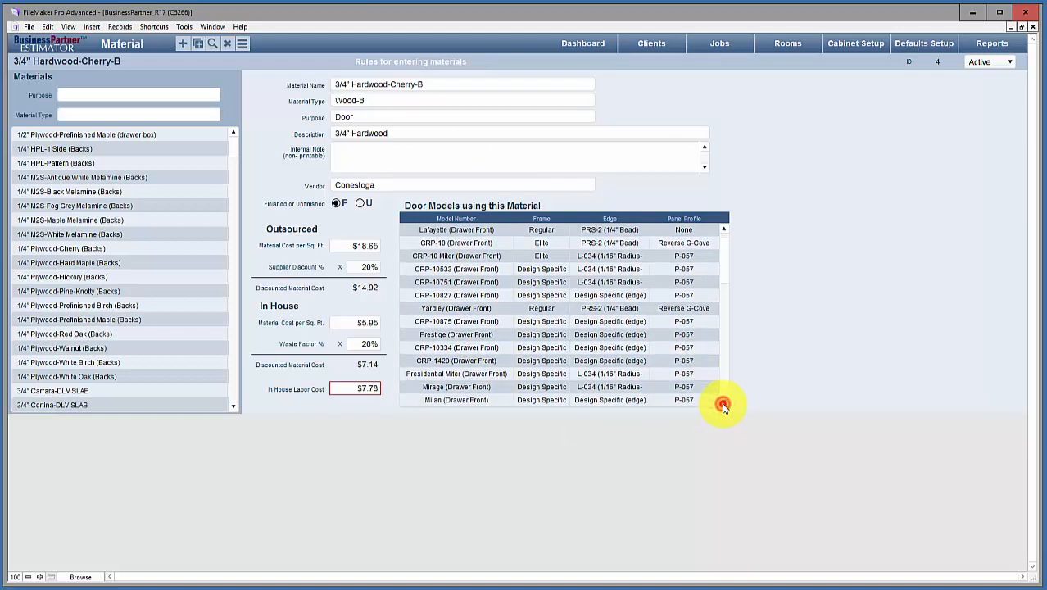
{"action": "left_click", "coordinate": [723, 405]}
{"action": "left_click", "coordinate": [723, 404]}
{"action": "left_click", "coordinate": [723, 405]}
{"action": "left_click", "coordinate": [723, 405]}
{"action": "left_click", "coordinate": [723, 404]}
{"action": "left_click", "coordinate": [723, 404]}
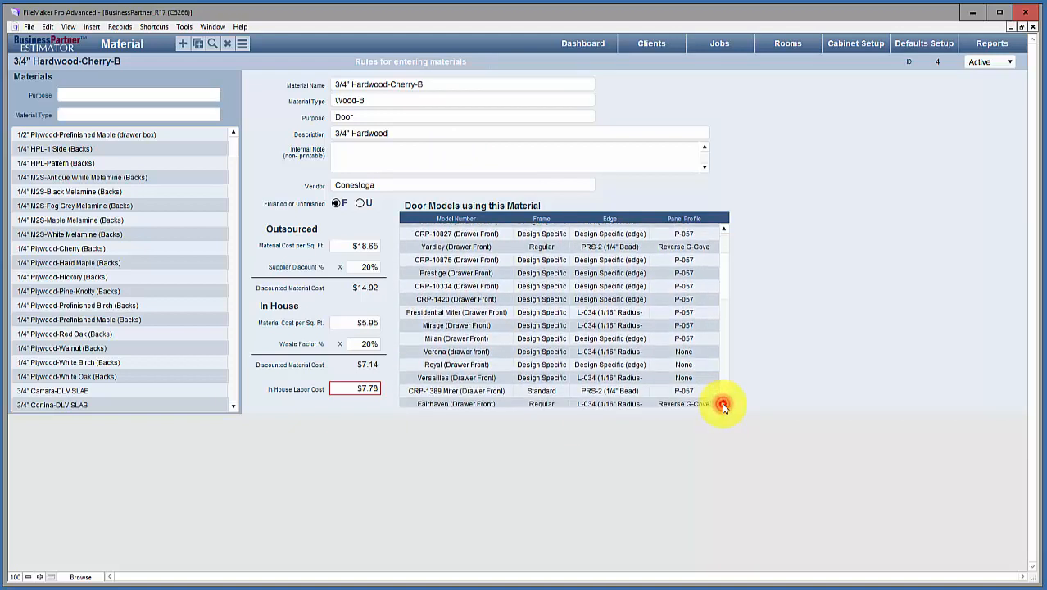
{"action": "left_click", "coordinate": [723, 404]}
{"action": "left_click", "coordinate": [724, 404]}
{"action": "left_click", "coordinate": [723, 404]}
{"action": "left_click", "coordinate": [723, 405]}
{"action": "left_click", "coordinate": [723, 405]}
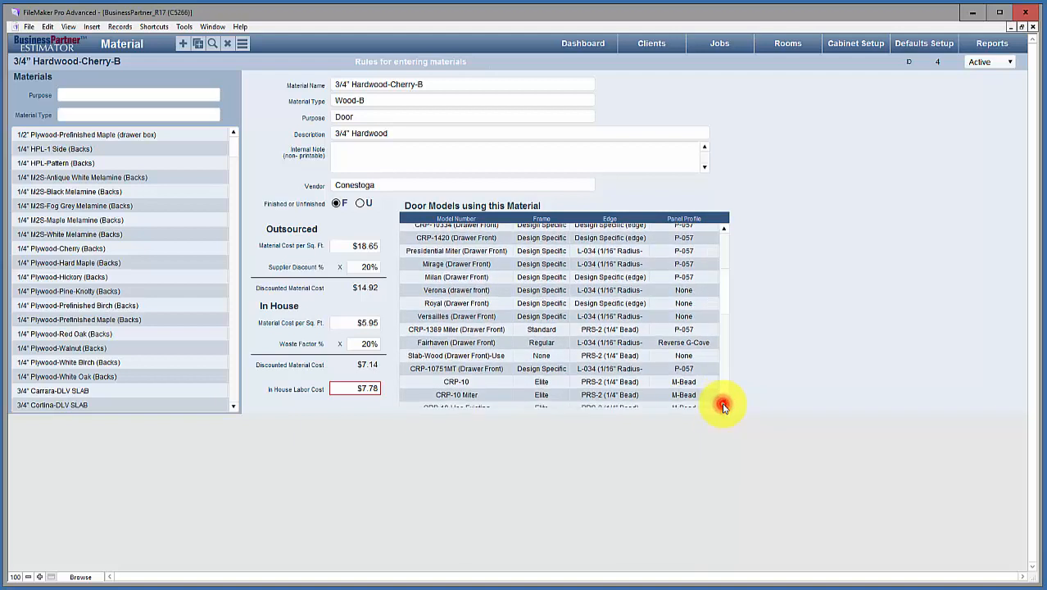
{"action": "left_click", "coordinate": [723, 405]}
{"action": "left_click", "coordinate": [724, 405]}
{"action": "left_click", "coordinate": [723, 404]}
{"action": "left_click", "coordinate": [723, 405]}
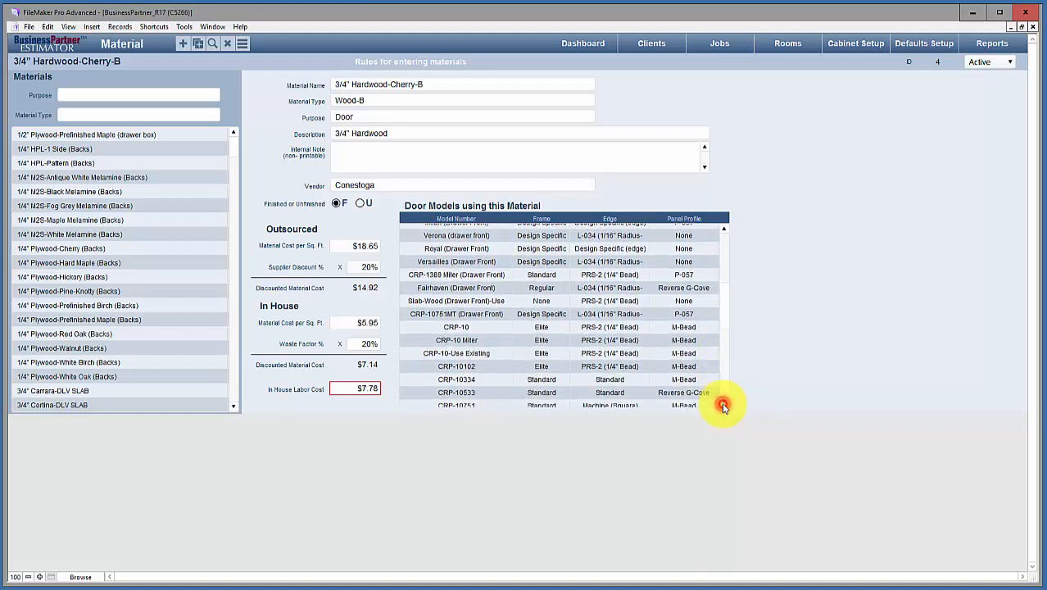
{"action": "left_click", "coordinate": [723, 405]}
{"action": "left_click", "coordinate": [723, 404]}
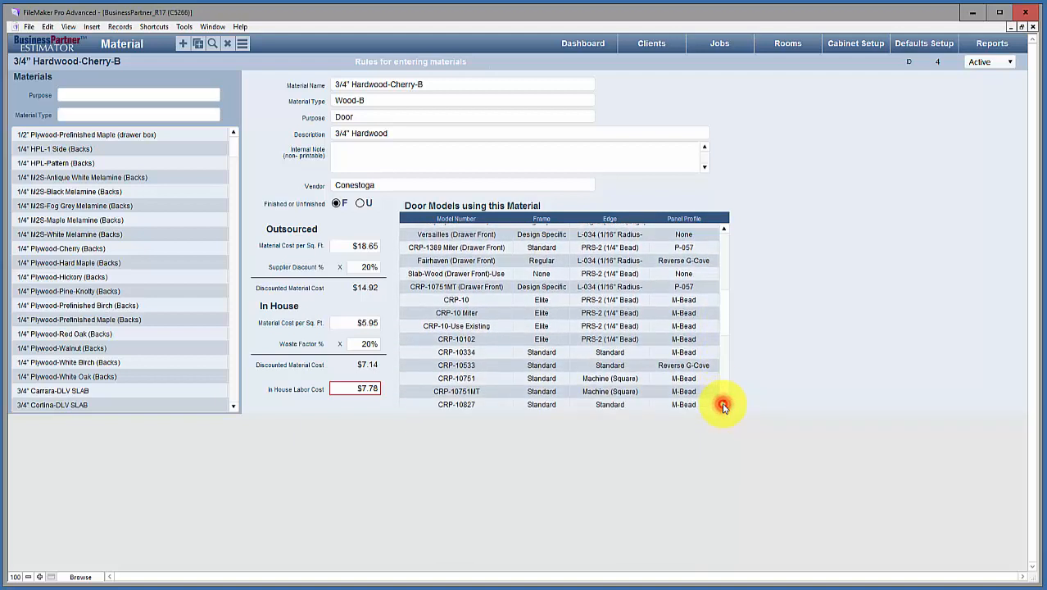
{"action": "left_click", "coordinate": [456, 301]}
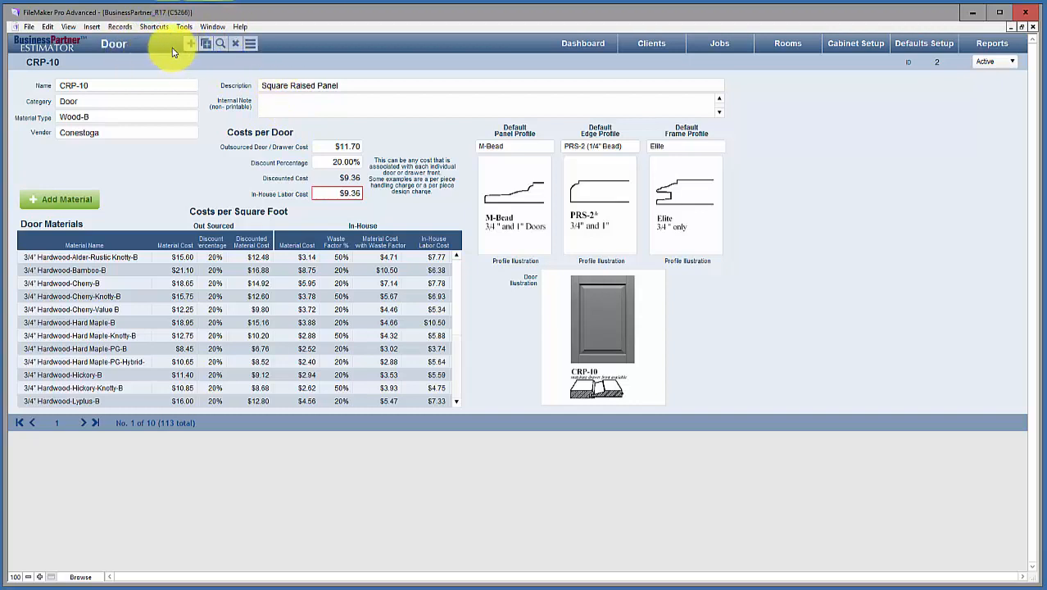
Step: Reopen the CRP-10 door from the doors list and view the door search form without running a search
{"action": "left_click", "coordinate": [251, 45]}
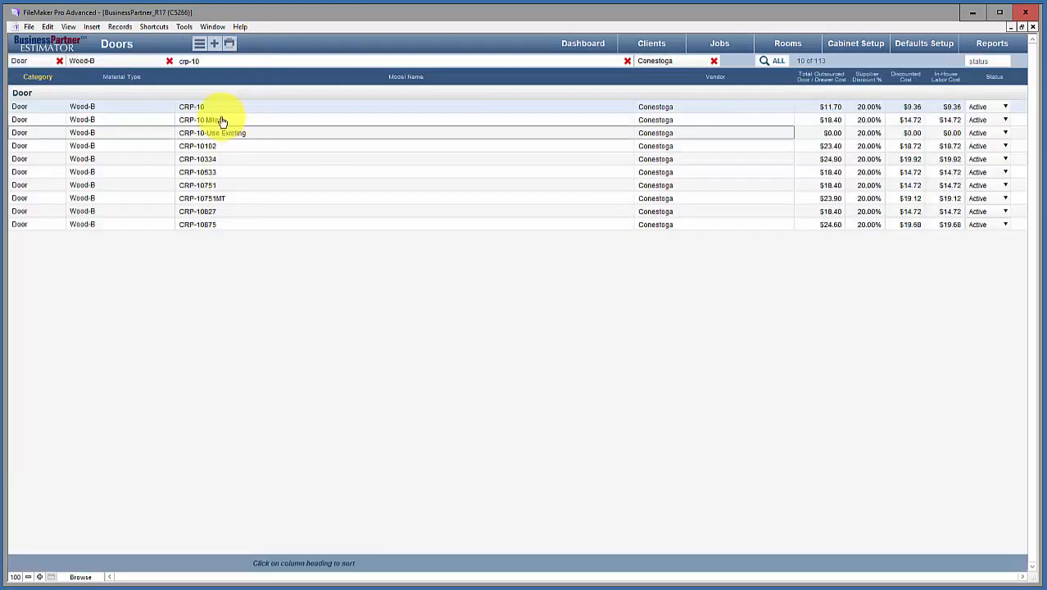
{"action": "left_click", "coordinate": [197, 107]}
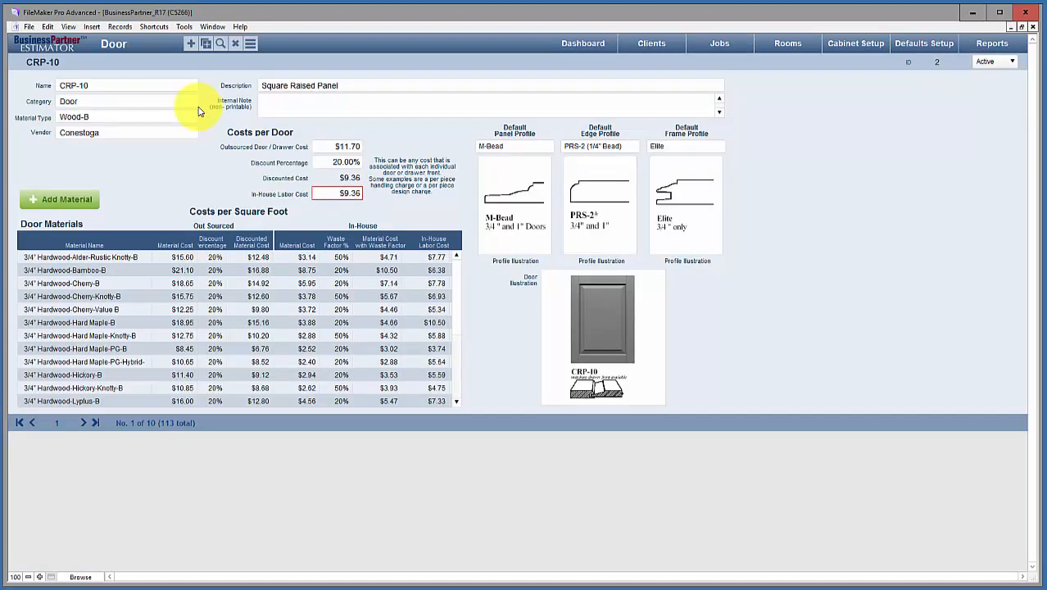
{"action": "left_click", "coordinate": [220, 48]}
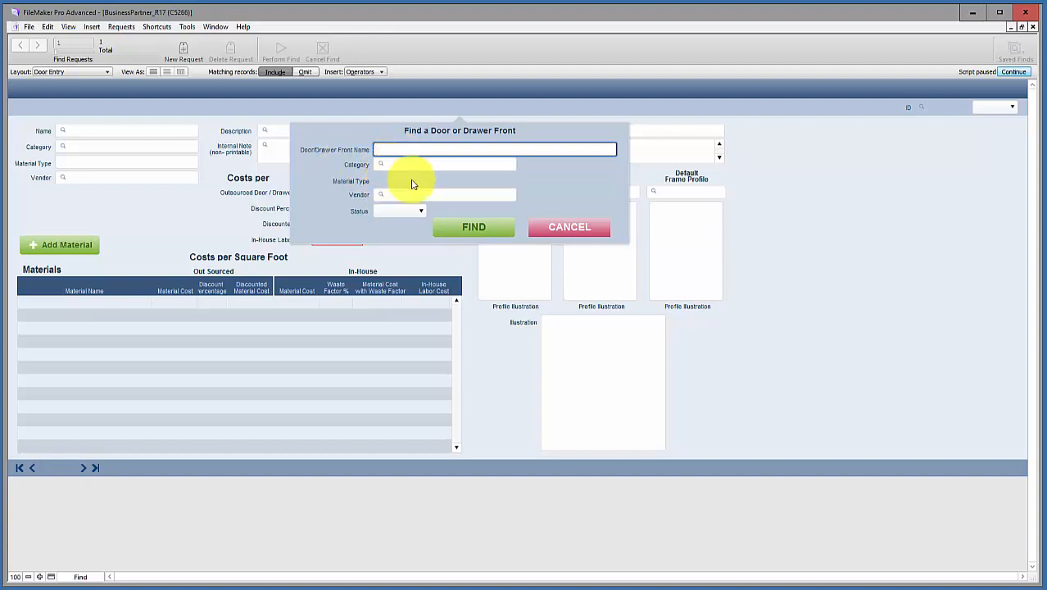
{"action": "left_click", "coordinate": [576, 228]}
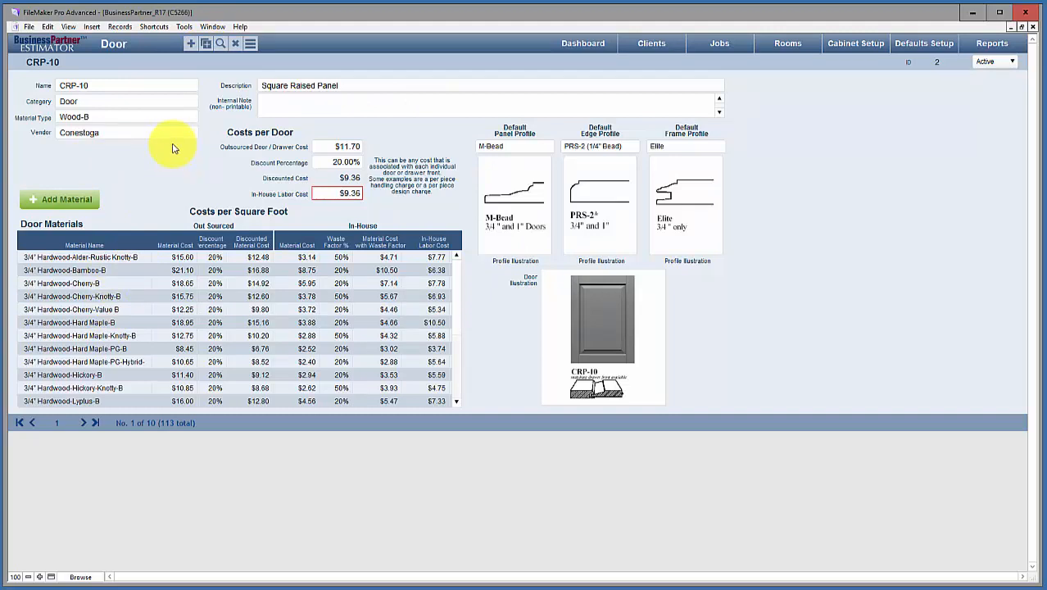
Step: Duplicate the CRP-10 door record, keeping the proposed name for the copy
{"action": "left_click", "coordinate": [207, 47]}
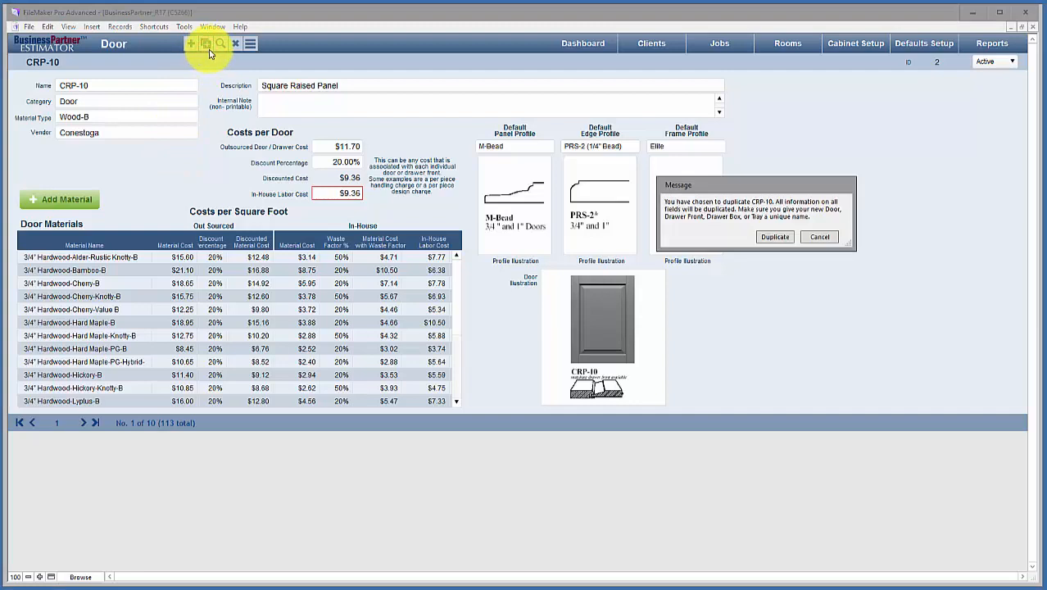
{"action": "left_click", "coordinate": [774, 237]}
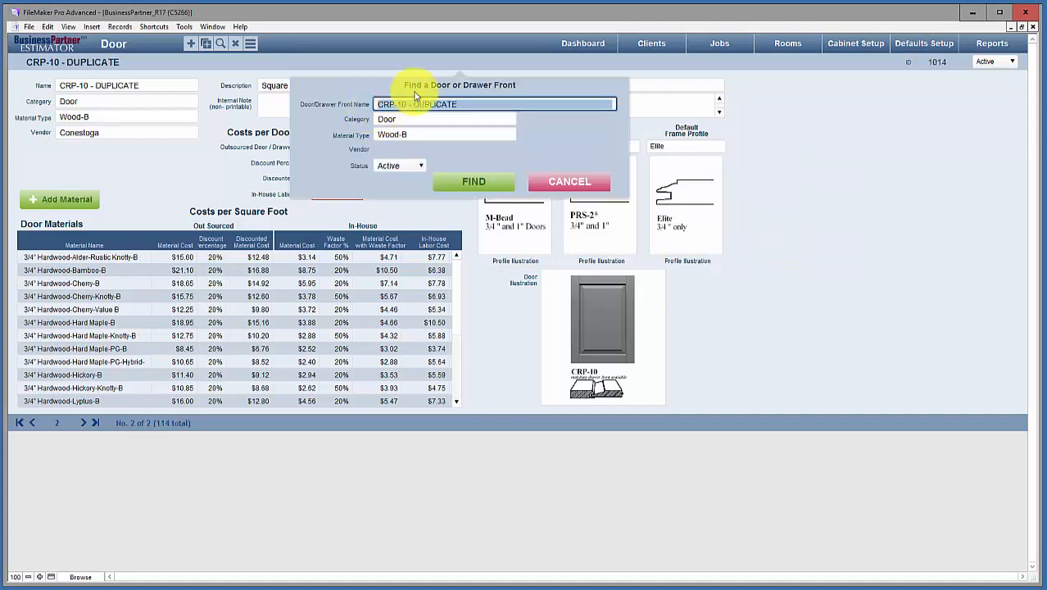
{"action": "left_click", "coordinate": [461, 105]}
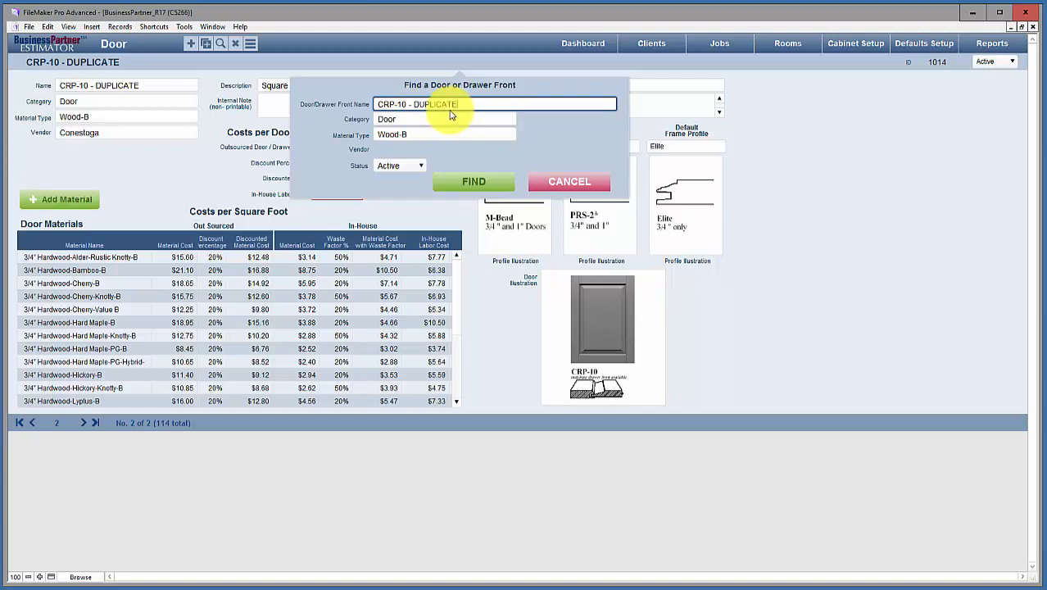
{"action": "left_click", "coordinate": [453, 185]}
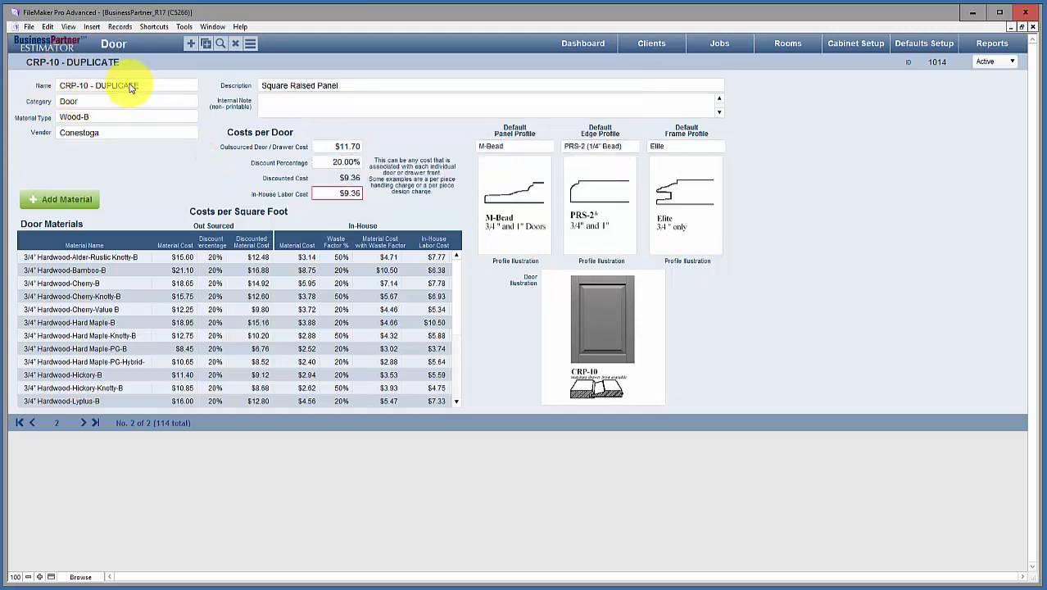
Step: Open the CRP-10 duplicate from the doors list and set its outsourced door/drawer cost to $12.70
{"action": "left_click", "coordinate": [253, 45]}
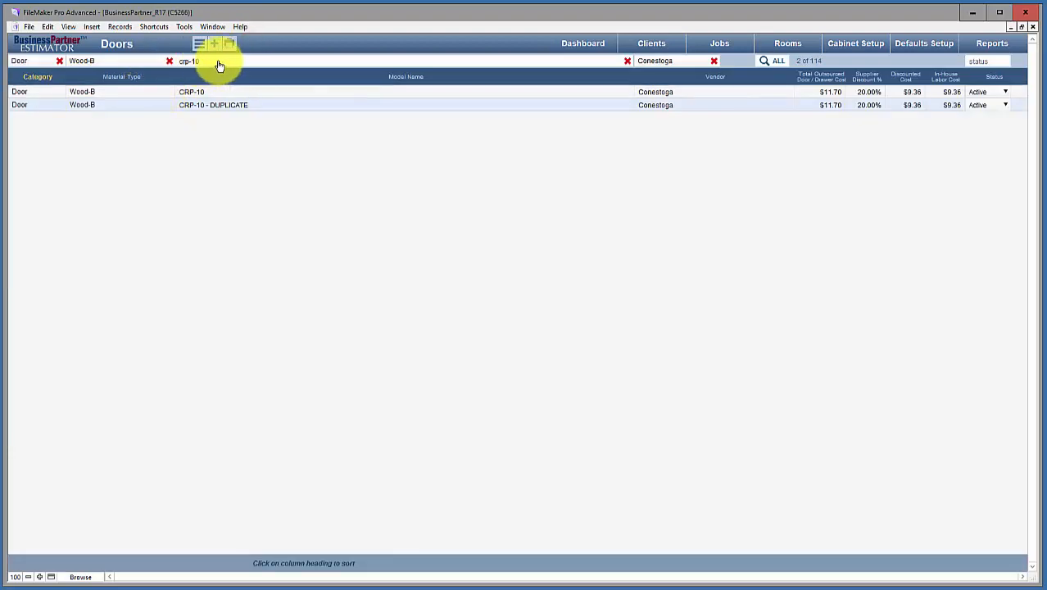
{"action": "left_click", "coordinate": [237, 108]}
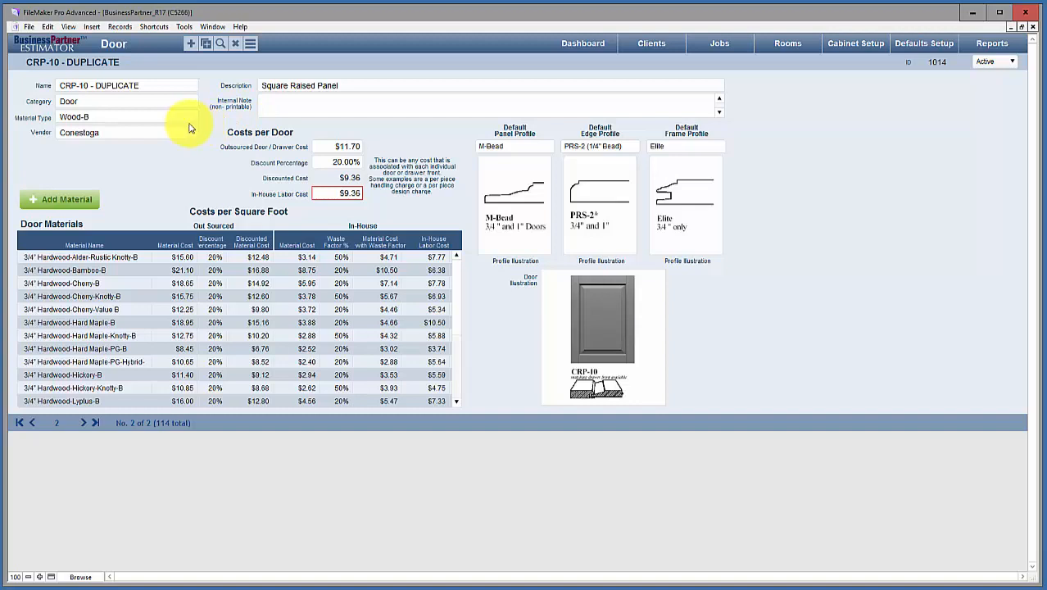
{"action": "left_click", "coordinate": [338, 147]}
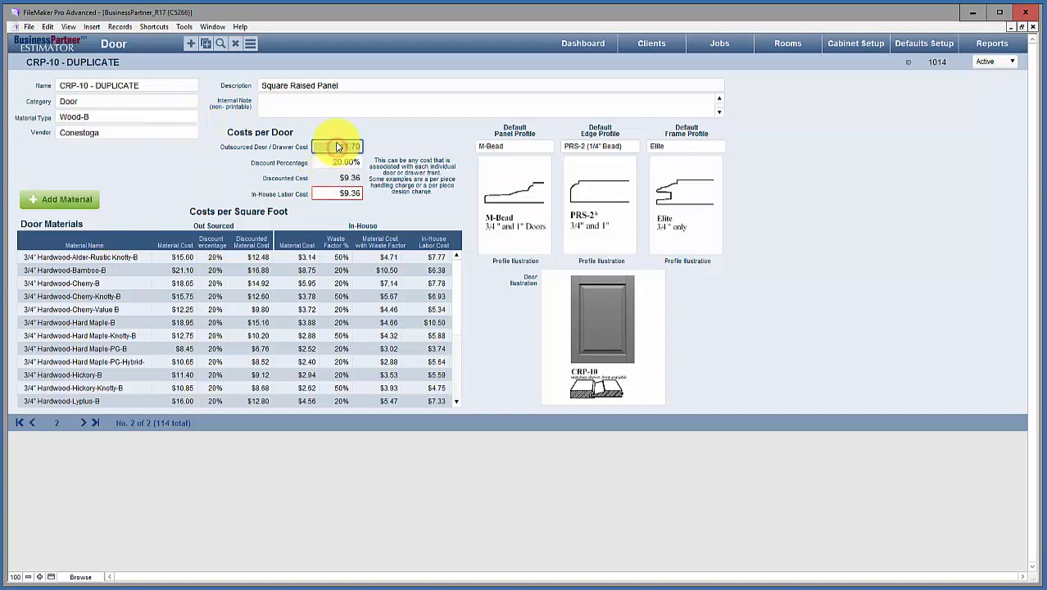
{"action": "type", "text": "12.70"}
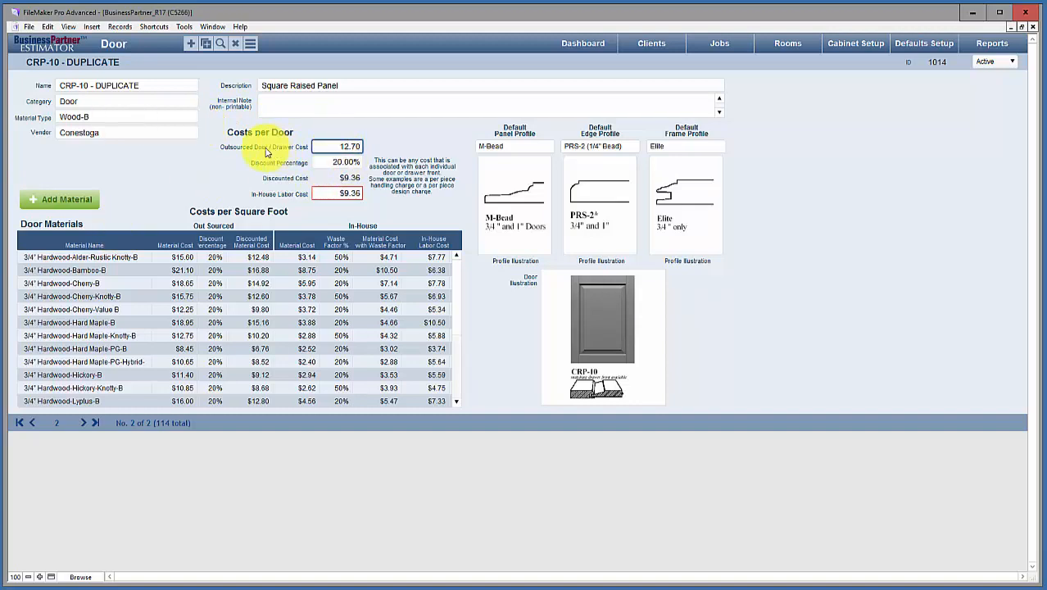
{"action": "left_click", "coordinate": [266, 150]}
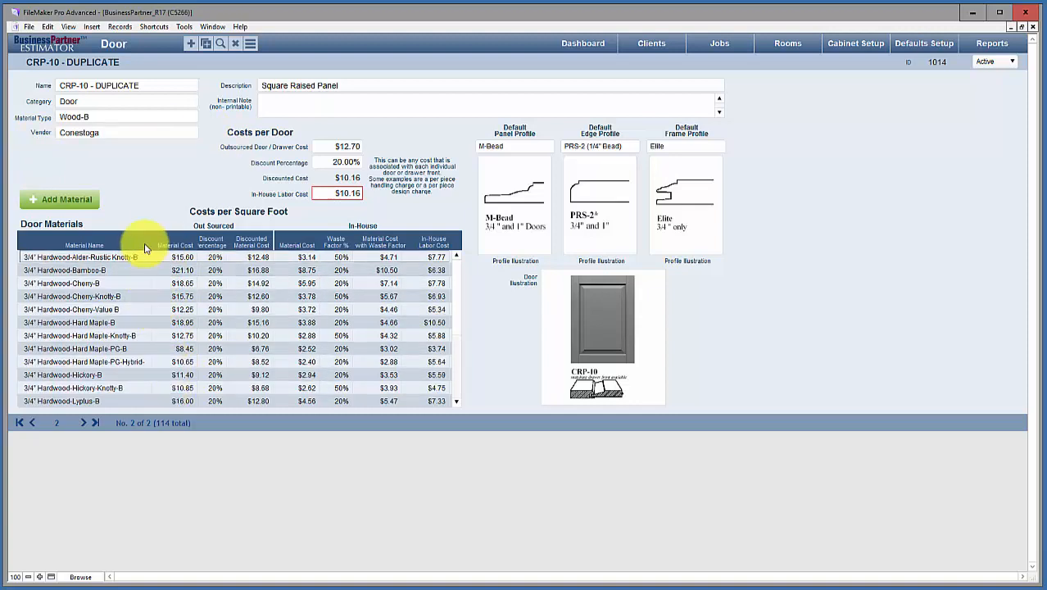
Step: Add a new door record named Your Door with the status Active
{"action": "left_click", "coordinate": [190, 46]}
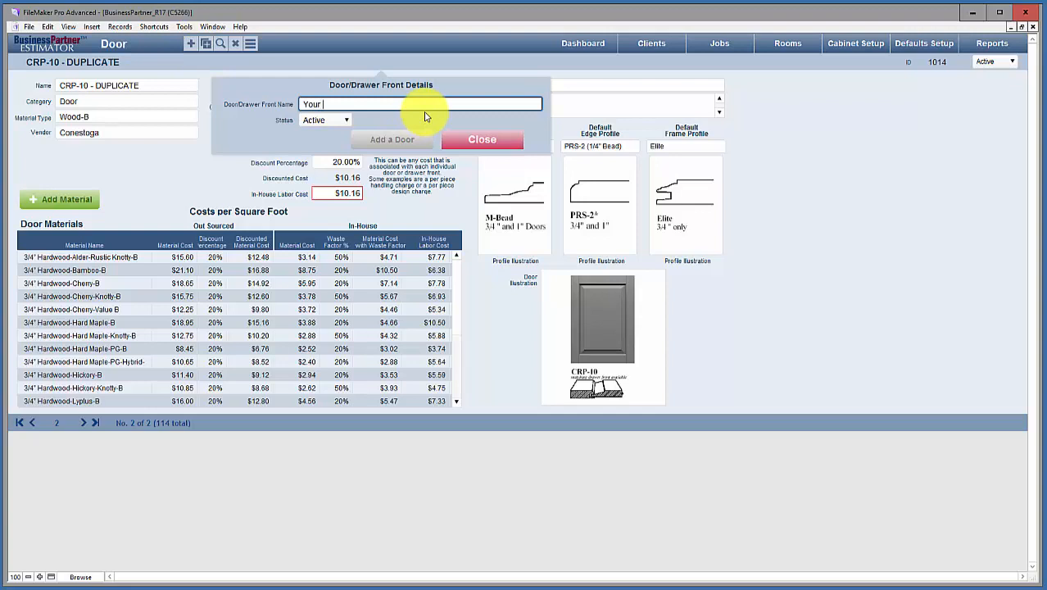
{"action": "type", "text": "Your Door"}
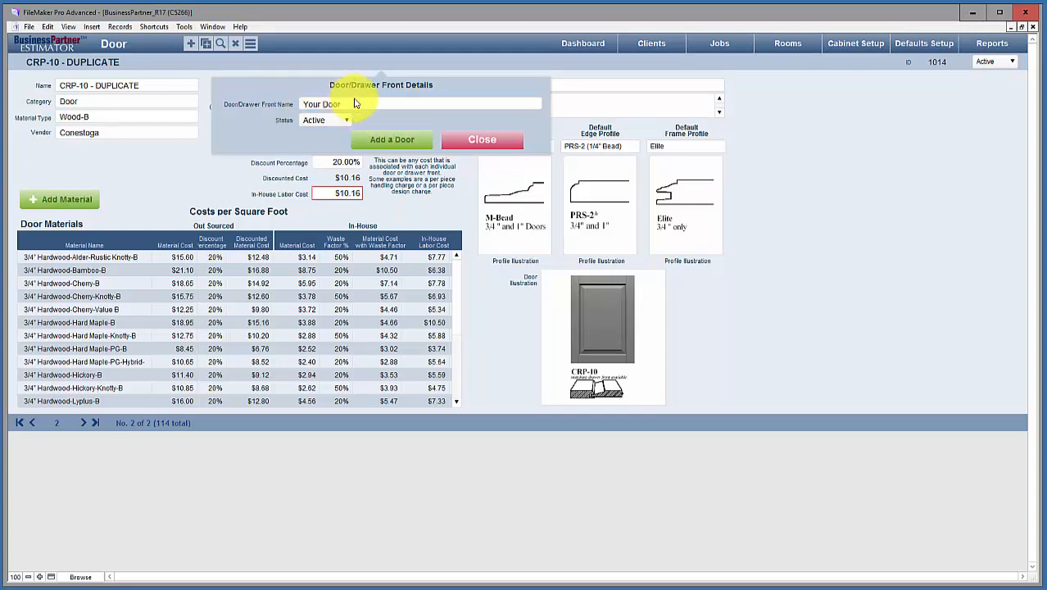
{"action": "left_click", "coordinate": [380, 142]}
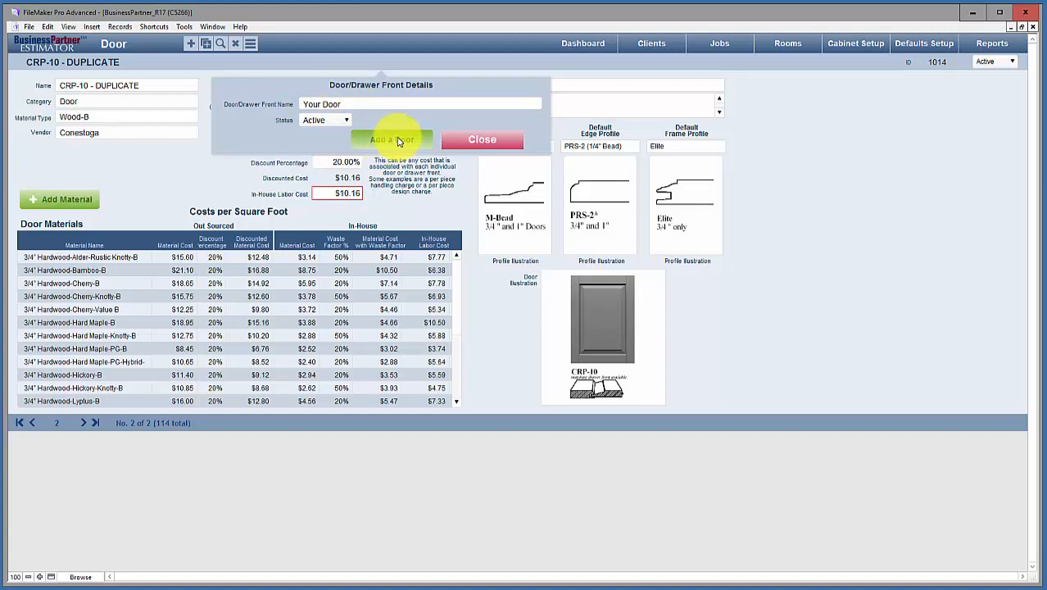
{"action": "left_click", "coordinate": [390, 141]}
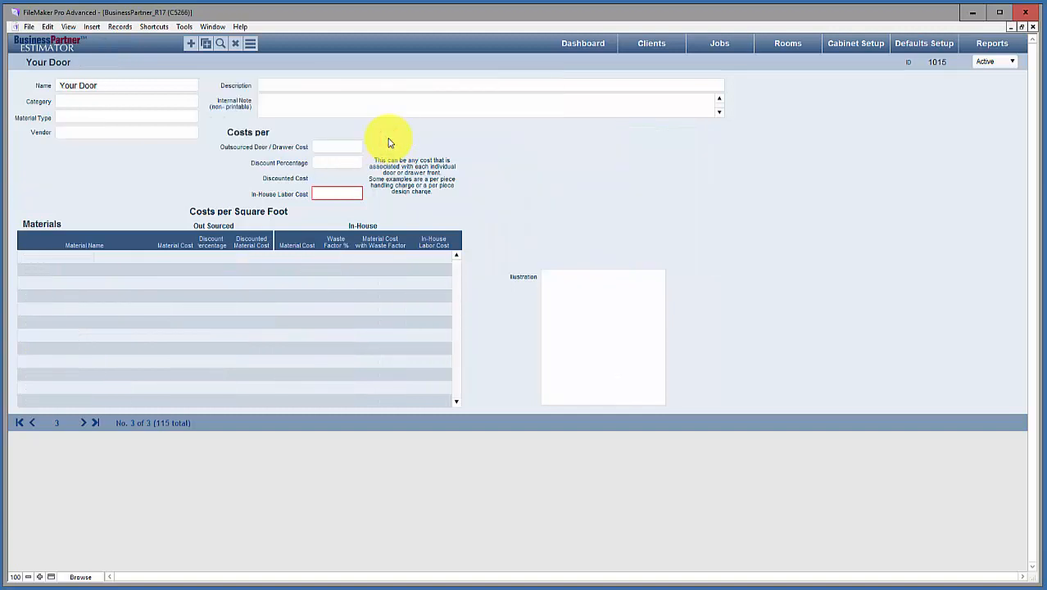
Step: Set the new door's category to Door, material type to Wood-B, vendor to In House and description to Your Door
{"action": "left_click", "coordinate": [91, 107]}
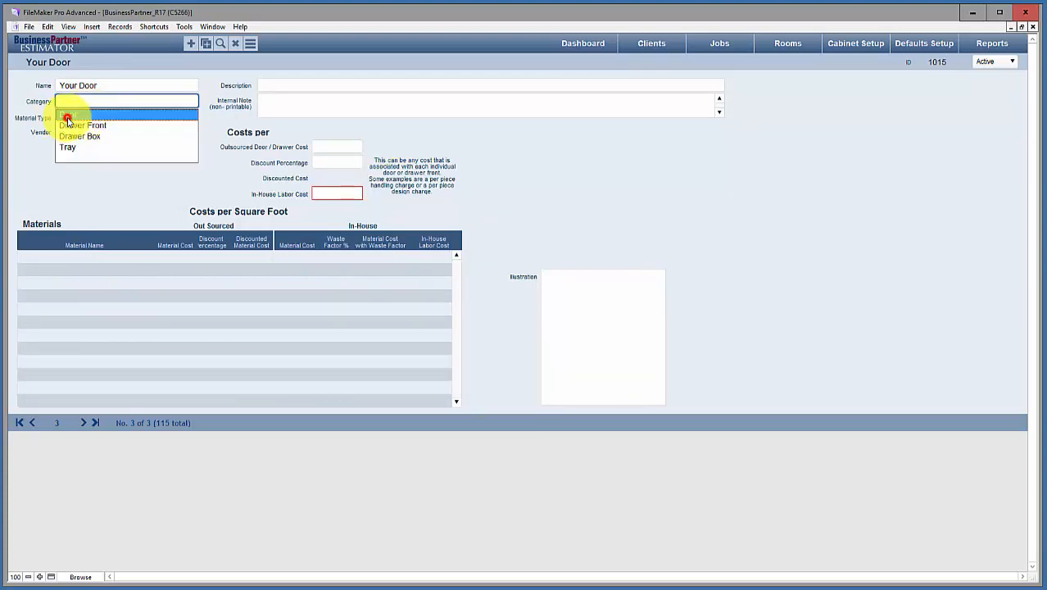
{"action": "left_click", "coordinate": [66, 116]}
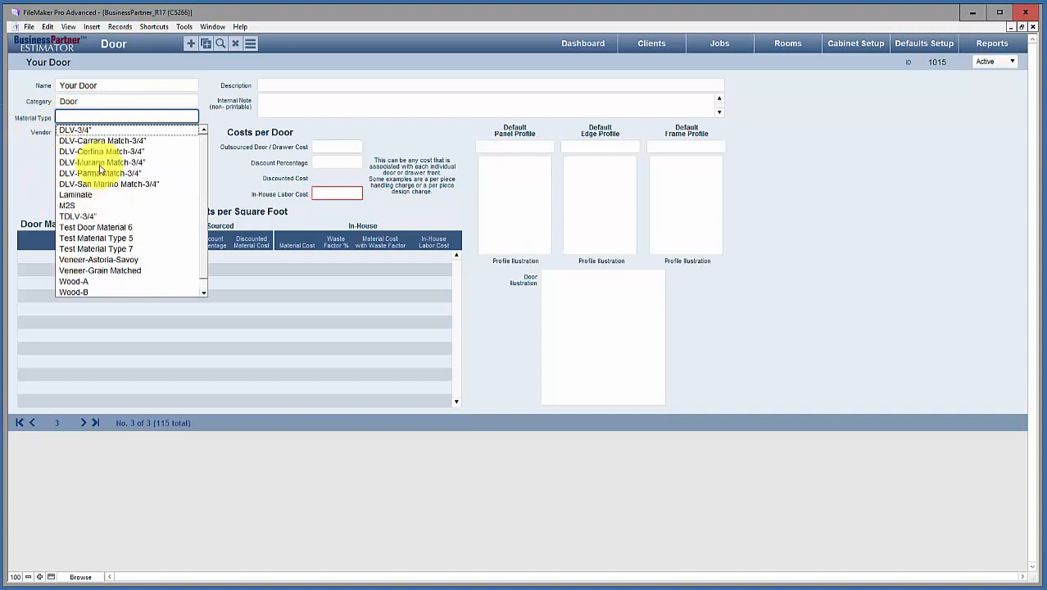
{"action": "left_click", "coordinate": [74, 292]}
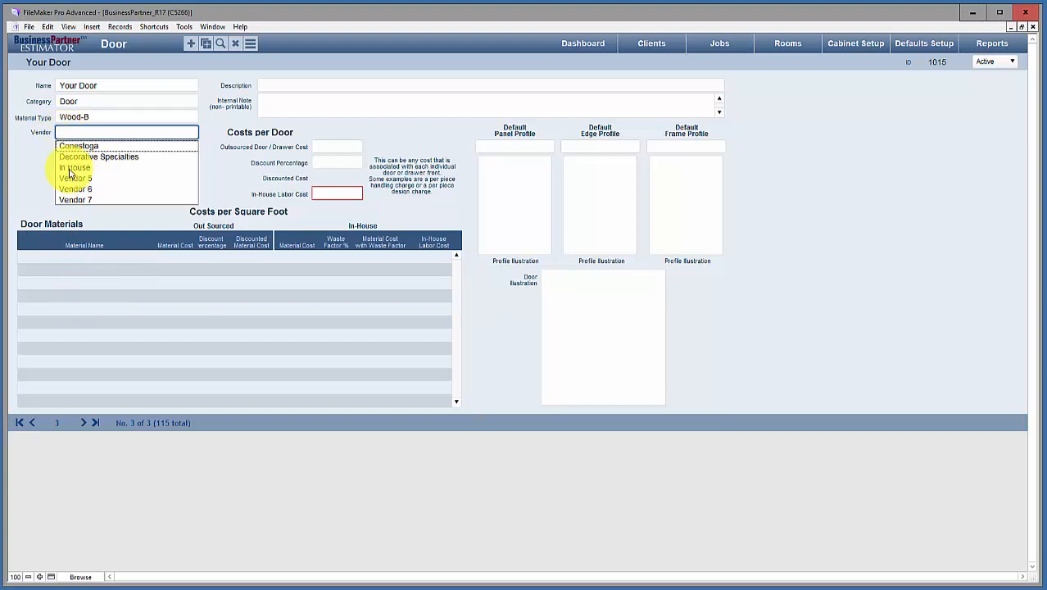
{"action": "left_click", "coordinate": [73, 168]}
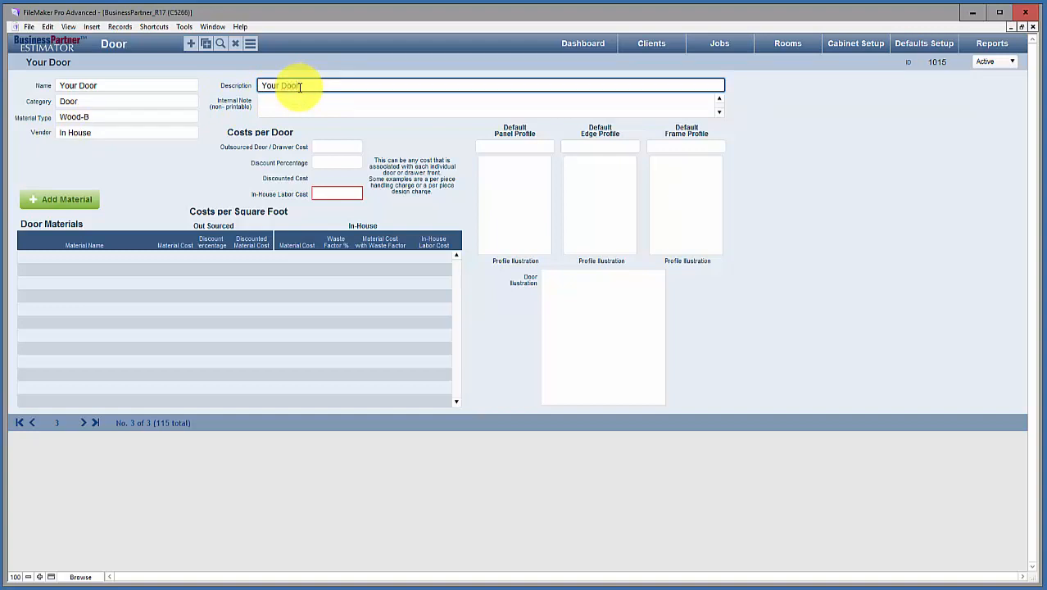
{"action": "left_click", "coordinate": [274, 98]}
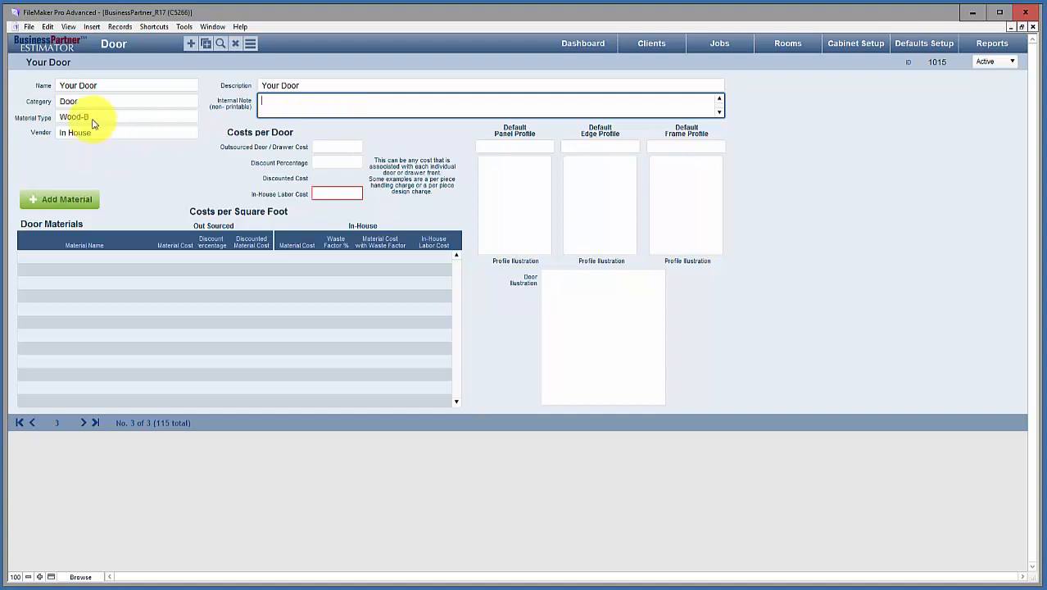
Step: Check the available default panel, edge and frame profiles for Your Door without choosing any
{"action": "left_click", "coordinate": [526, 146]}
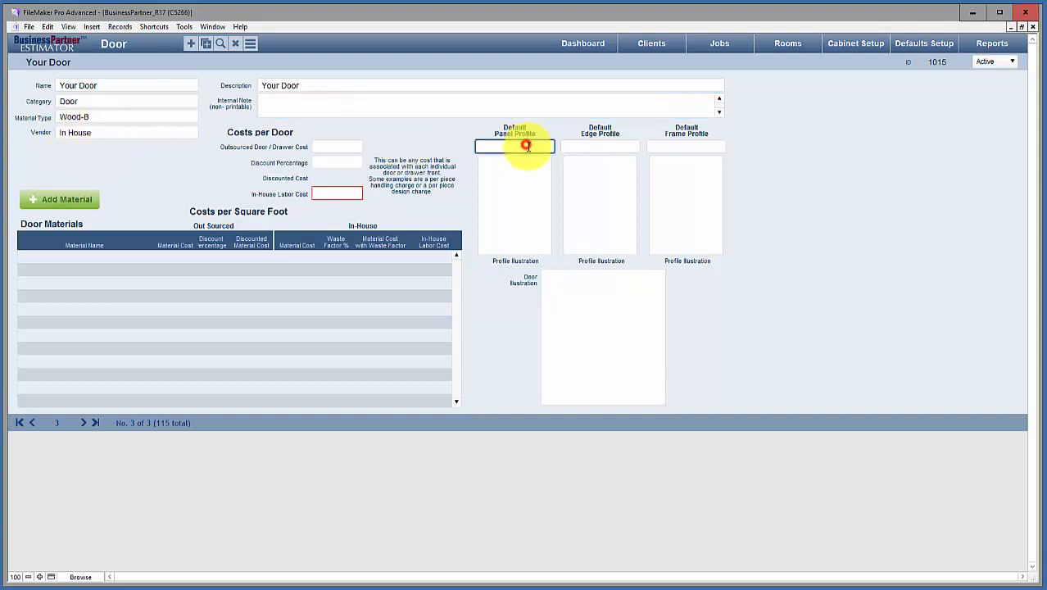
{"action": "left_click", "coordinate": [616, 146]}
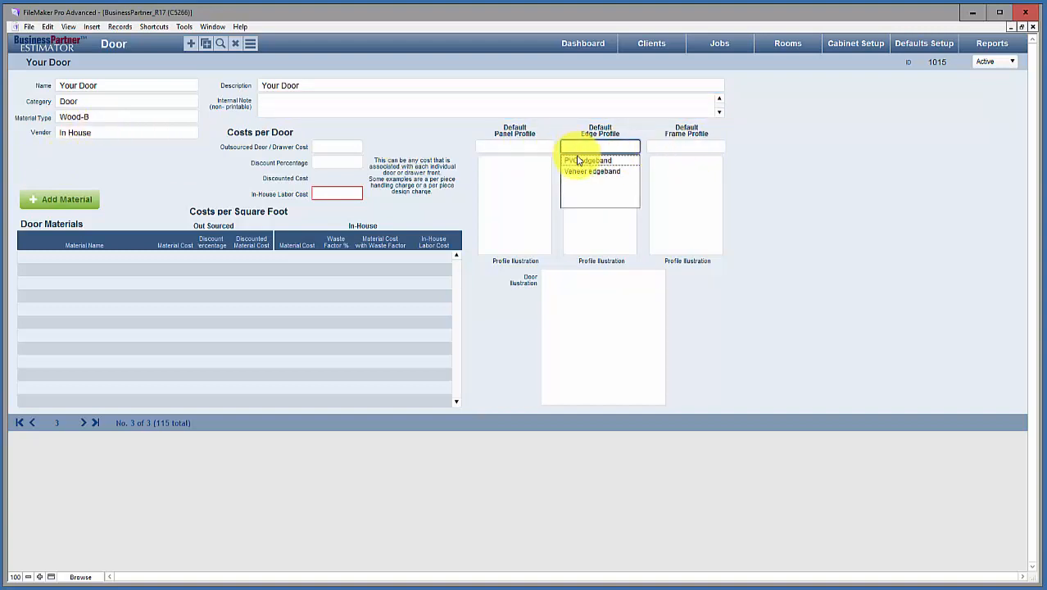
{"action": "left_click", "coordinate": [514, 146]}
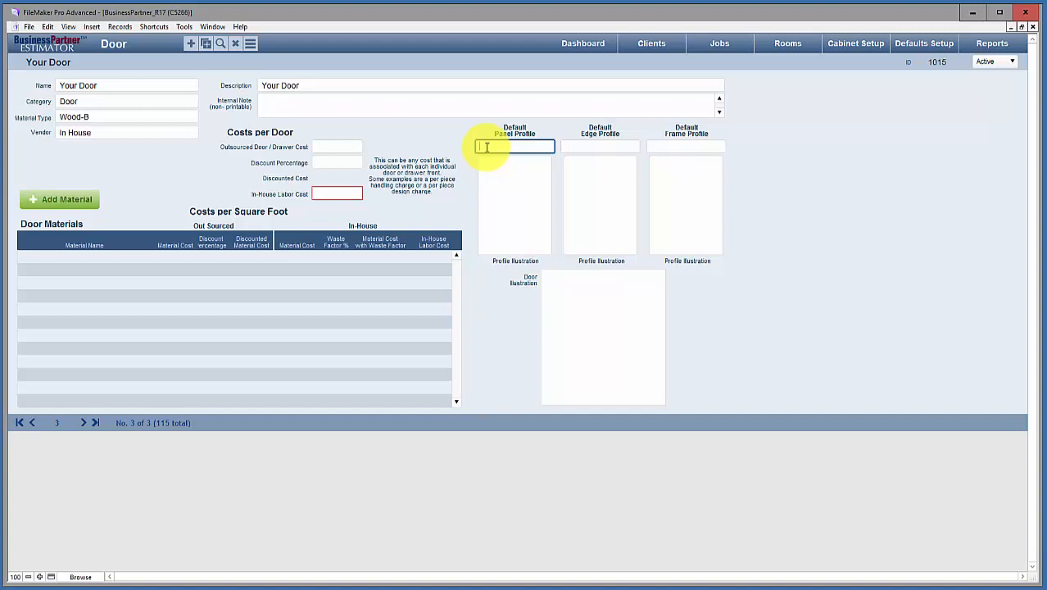
{"action": "left_click", "coordinate": [700, 147]}
{"action": "left_click", "coordinate": [597, 146]}
{"action": "left_click", "coordinate": [527, 148]}
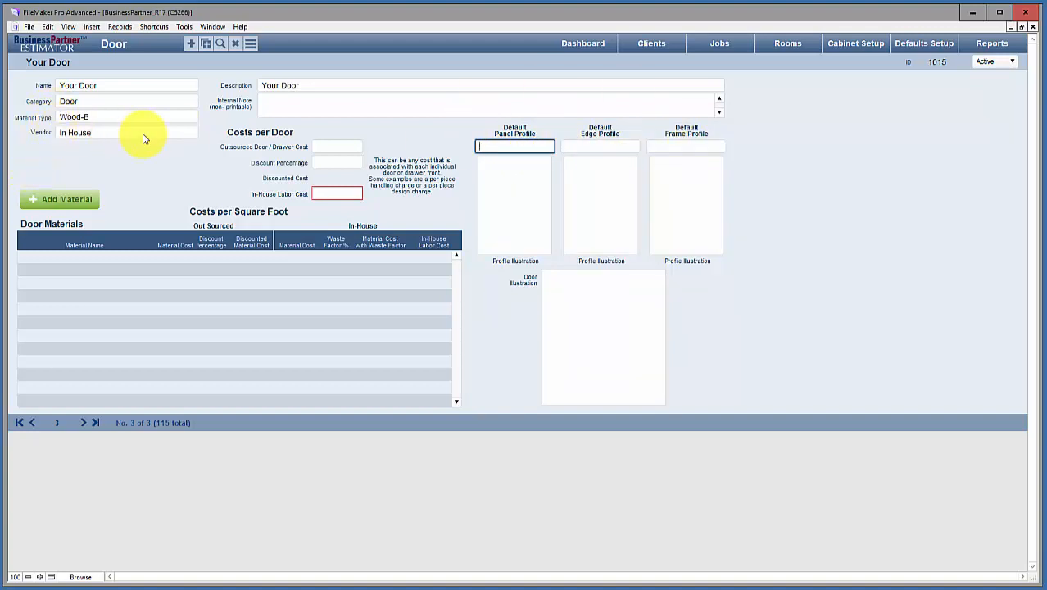
Step: Set Your Door's outsourced door/drawer cost to $10.50 and its discount percentage to 5%
{"action": "left_click", "coordinate": [320, 151]}
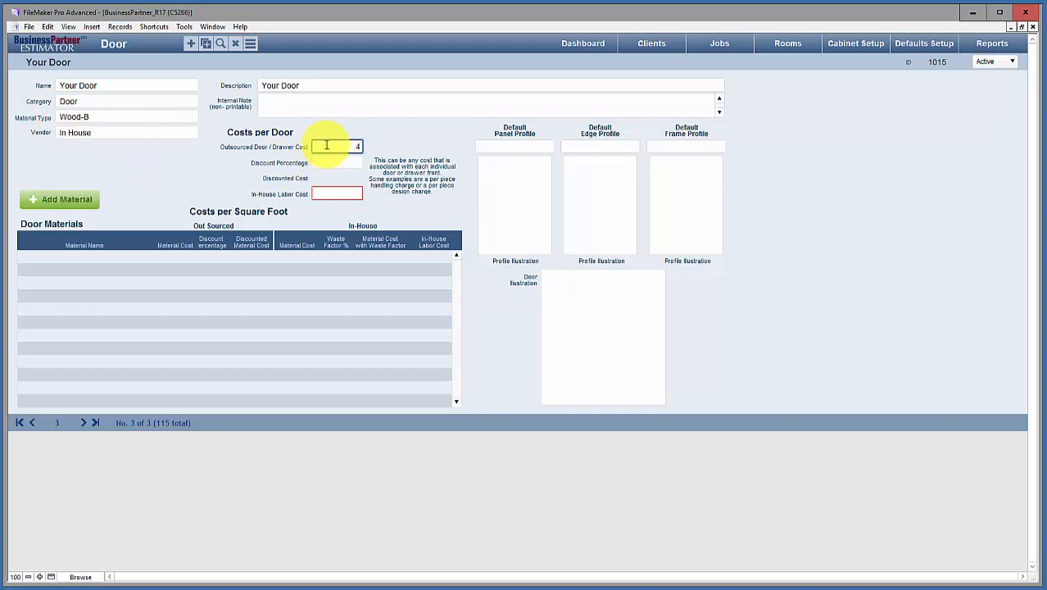
{"action": "type", "text": "10.50"}
{"action": "left_click", "coordinate": [342, 166]}
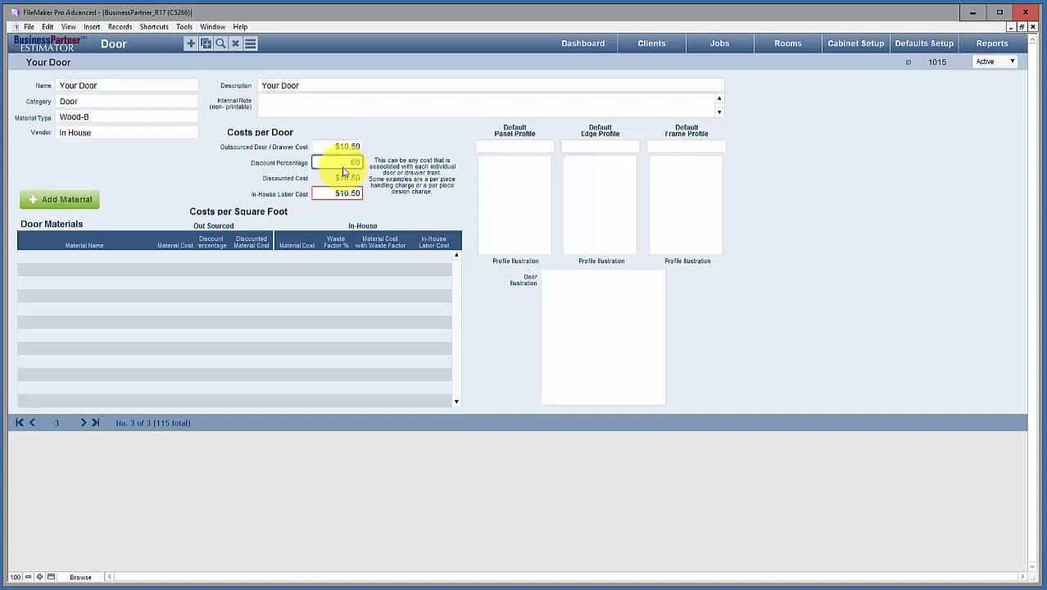
{"action": "left_click", "coordinate": [366, 199]}
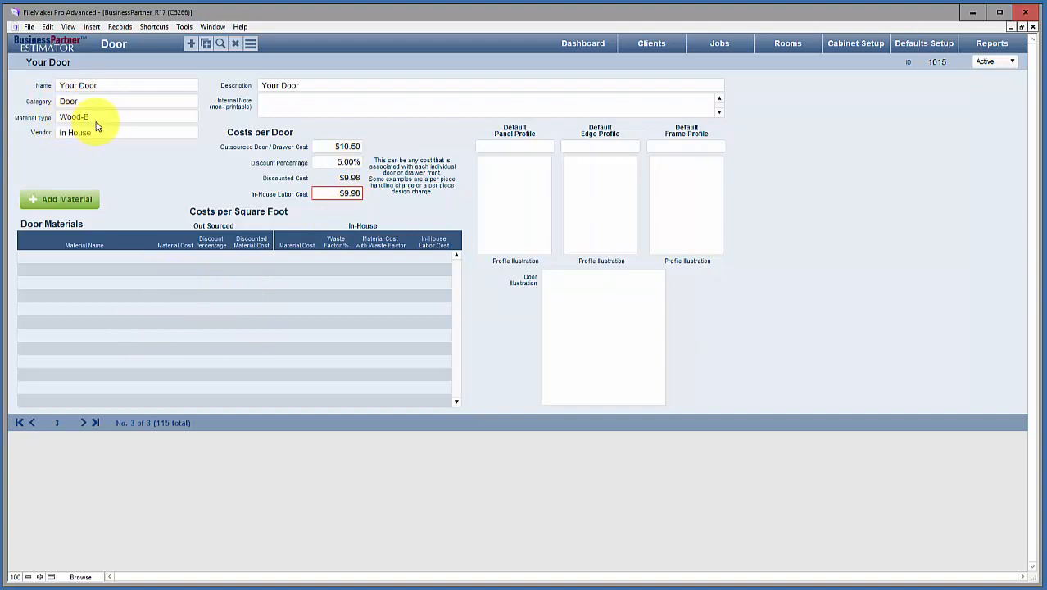
Step: Add a door material named Your Material to the Your Door record
{"action": "left_click", "coordinate": [65, 199]}
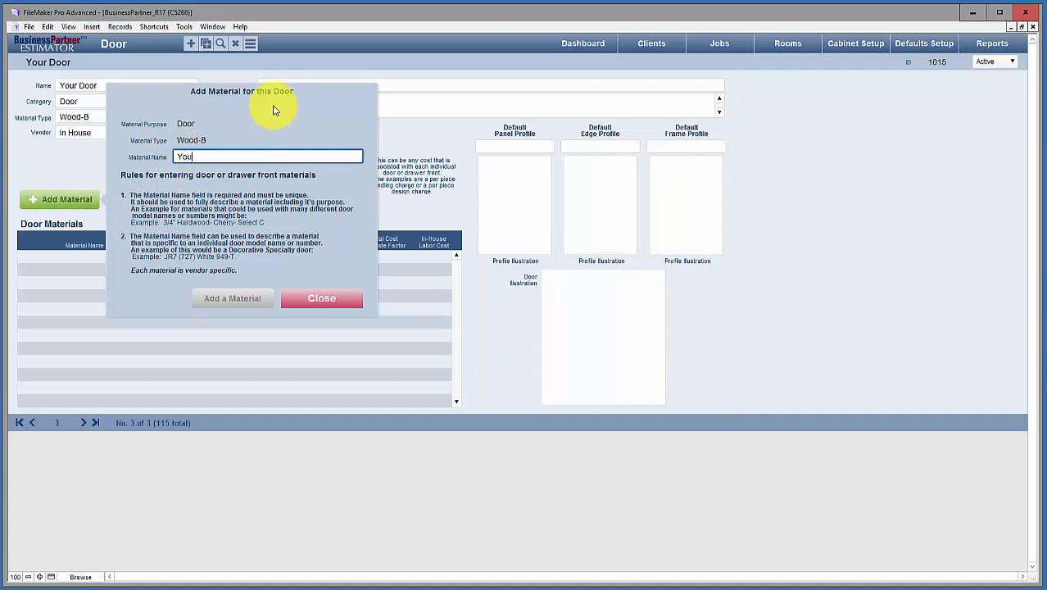
{"action": "type", "text": "Material"}
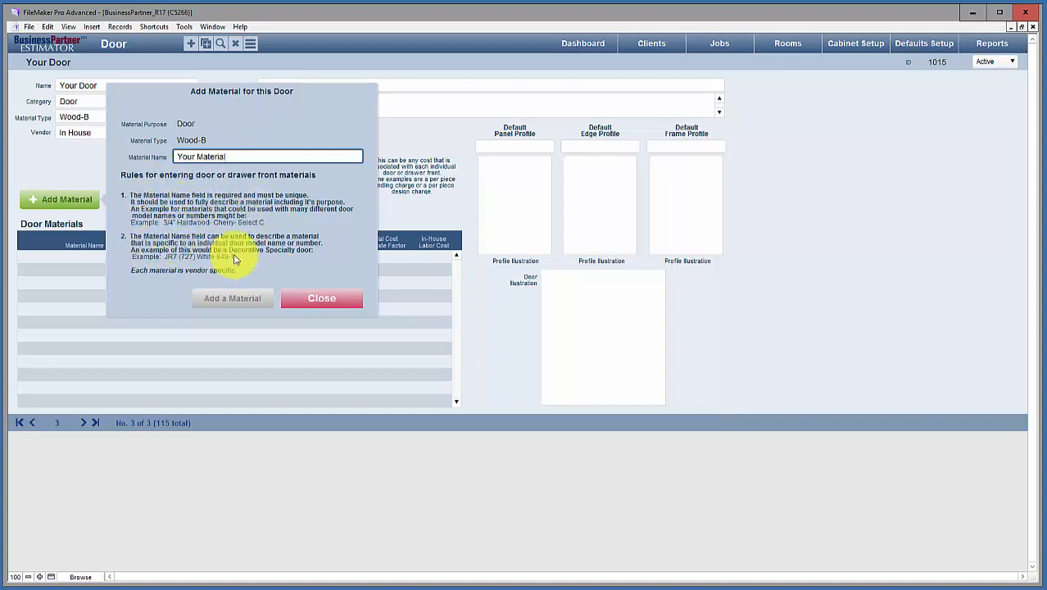
{"action": "left_click", "coordinate": [263, 265]}
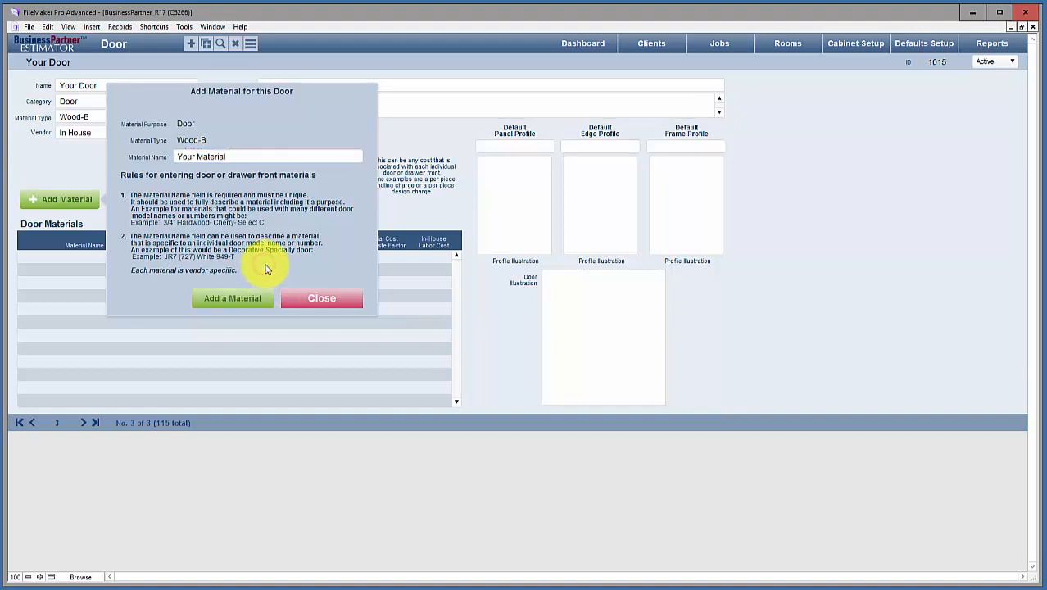
{"action": "left_click", "coordinate": [230, 300]}
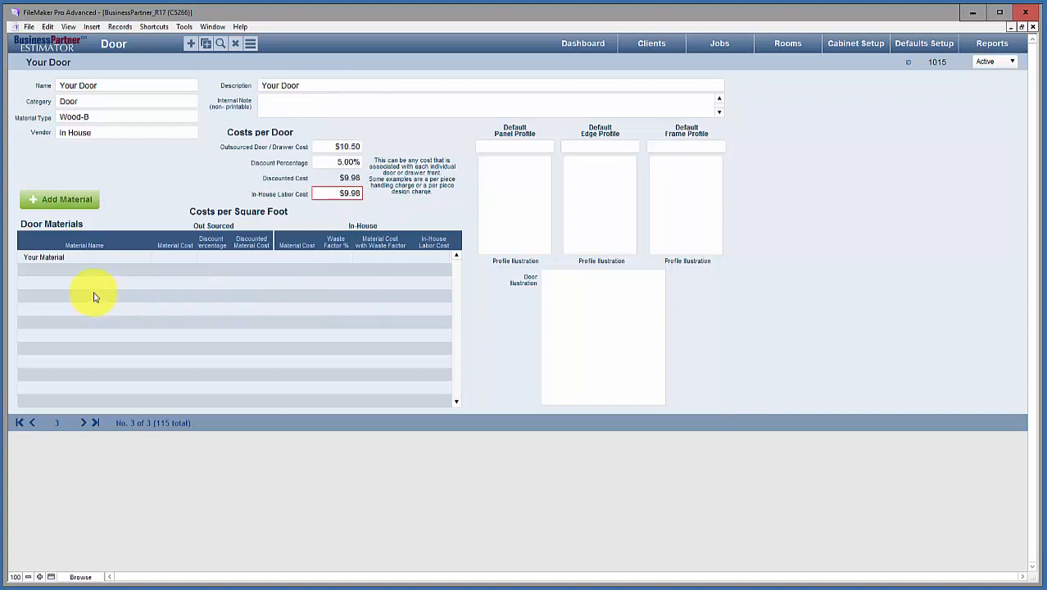